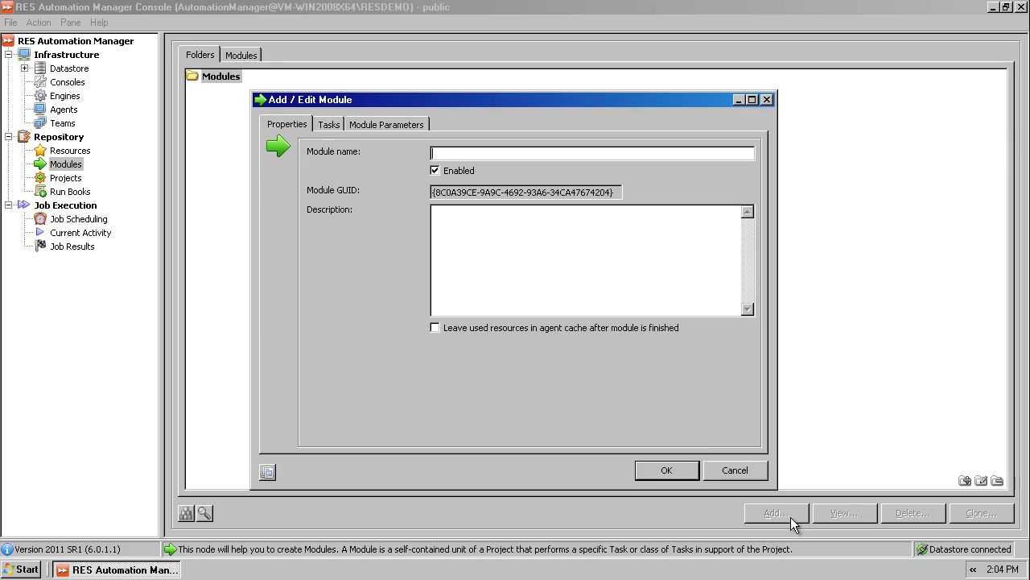
Step: Name the new module "Inventory Computer" and copy that name into its description
{"action": "type", "text": "Inventory Comput"}
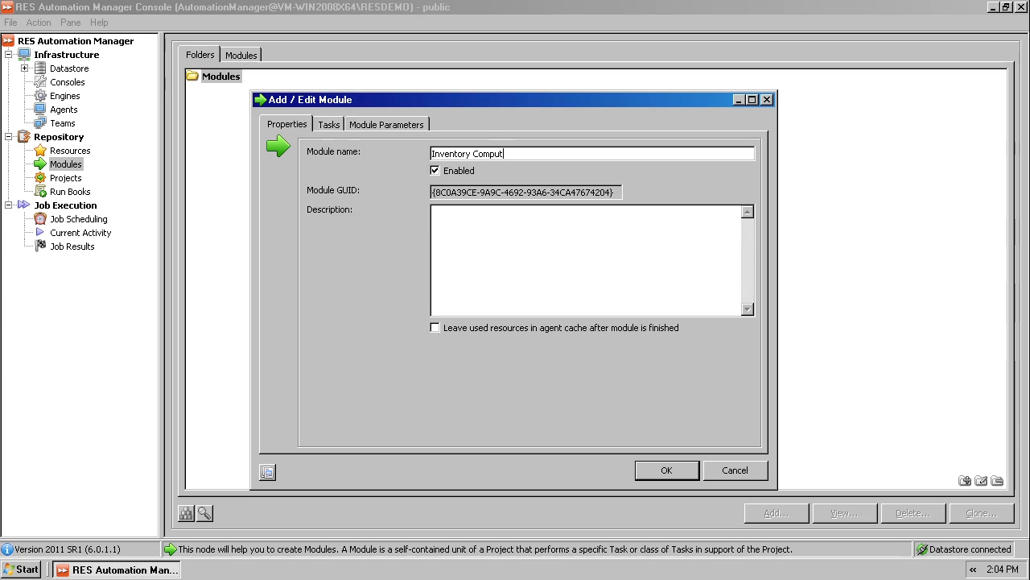
{"action": "type", "text": "er"}
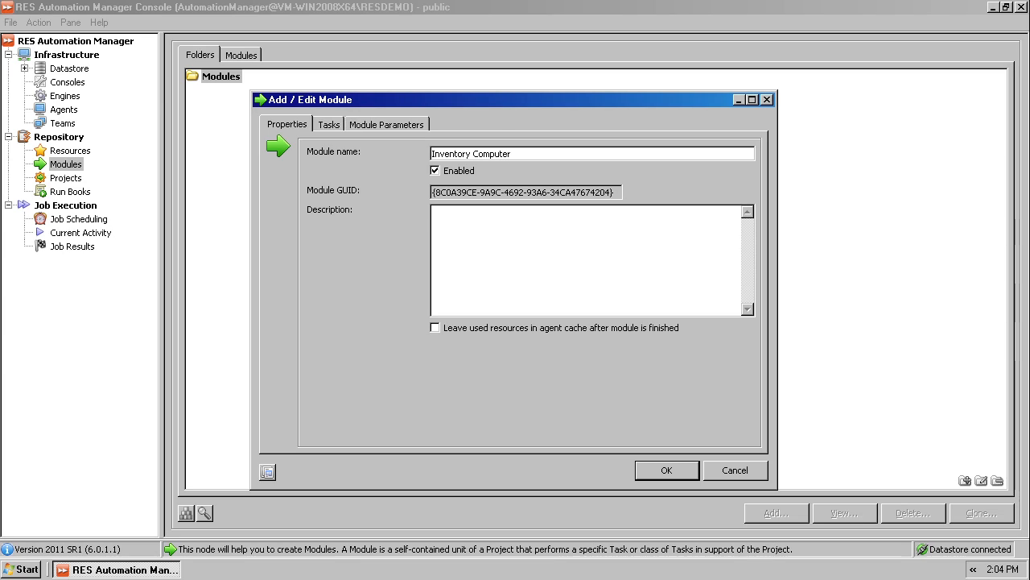
{"action": "key", "text": "ctrl+a"}
{"action": "key", "text": "ctrl+c"}
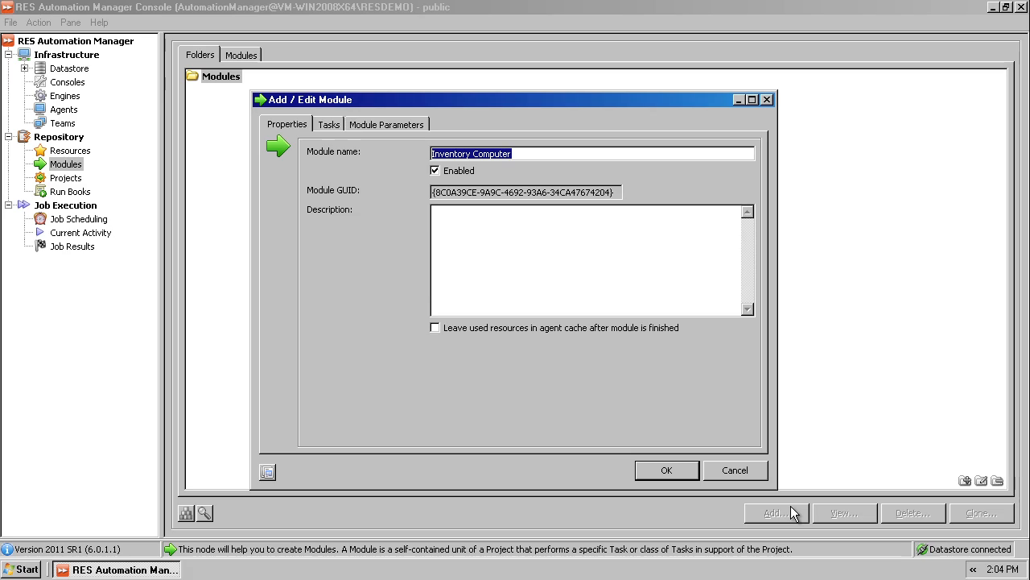
{"action": "left_click", "coordinate": [486, 224]}
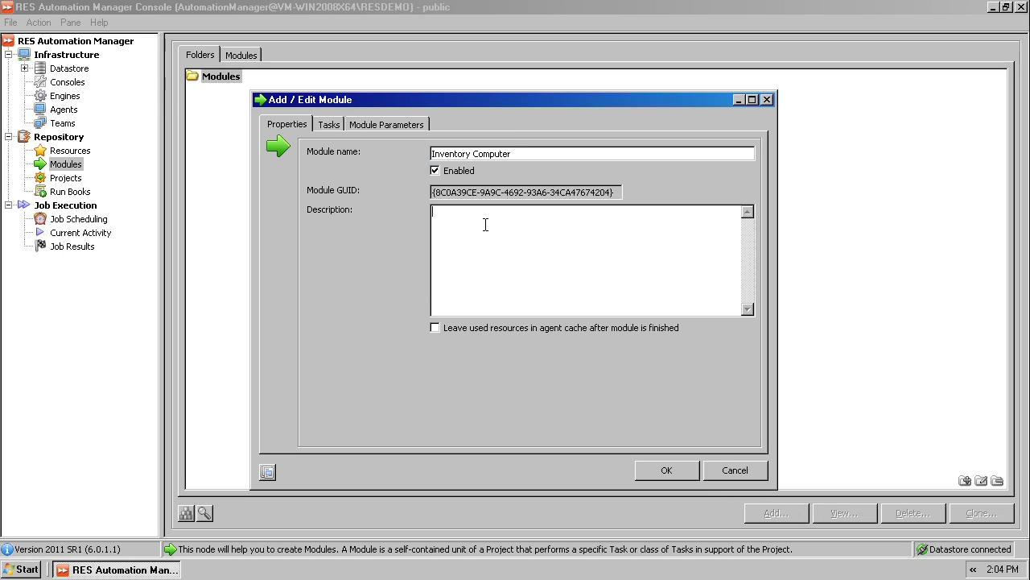
{"action": "key", "text": "ctrl+v"}
Step: Add an Installed Programs query task to the module with its default settings, searching the task list for "programs"
{"action": "left_click", "coordinate": [330, 124]}
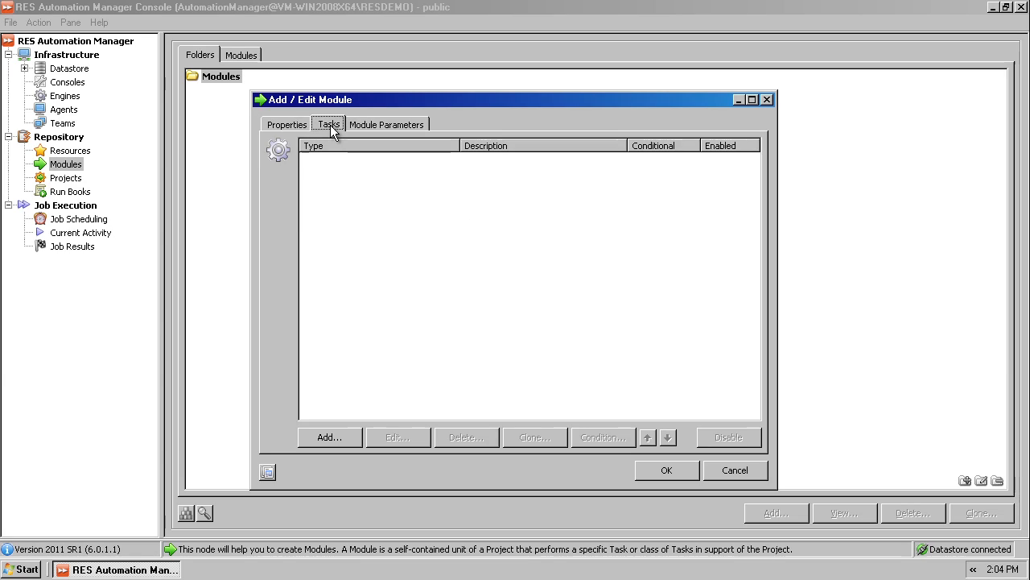
{"action": "left_click", "coordinate": [342, 435]}
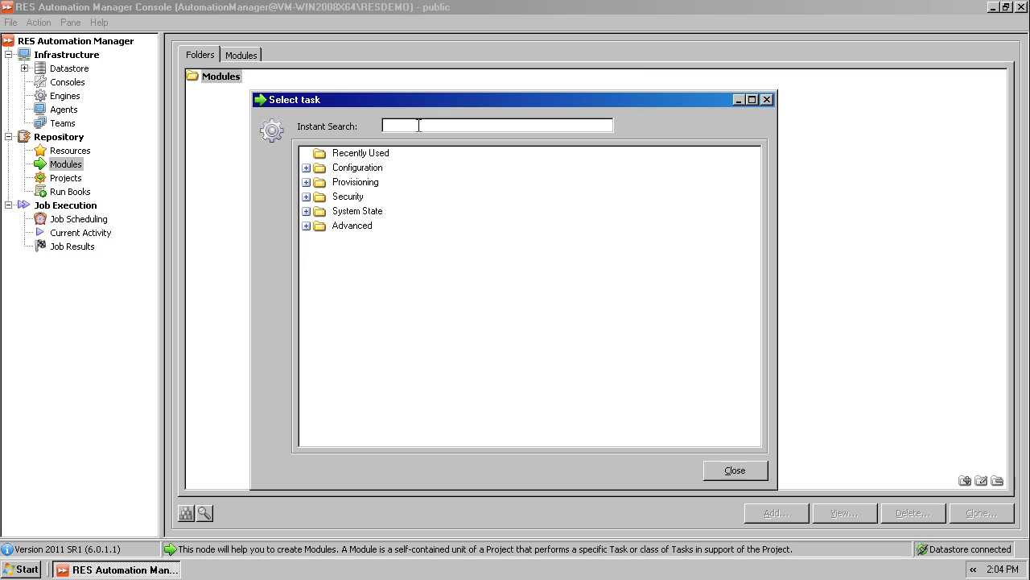
{"action": "type", "text": "prog"}
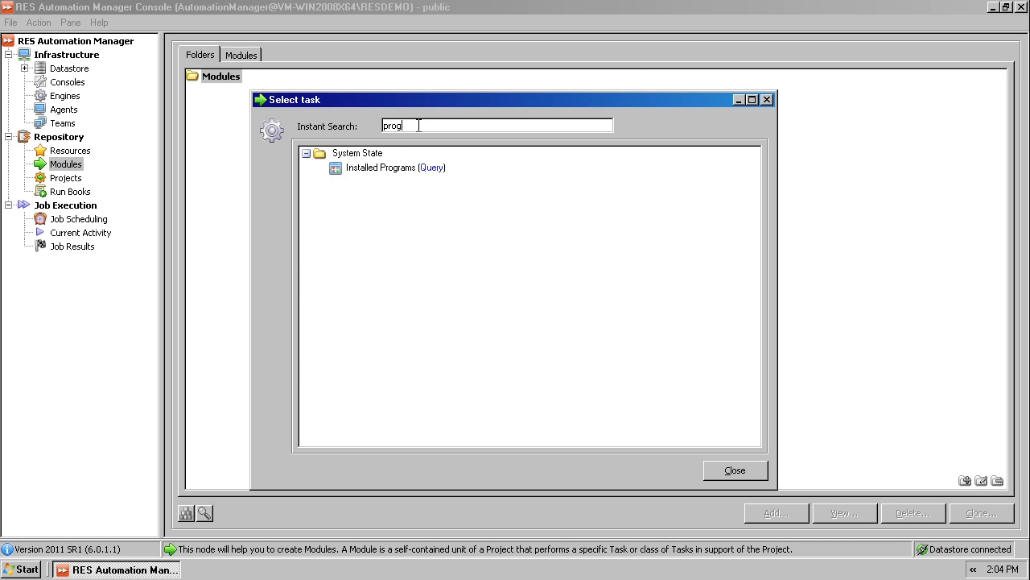
{"action": "type", "text": "rams"}
{"action": "double_click", "coordinate": [434, 168]}
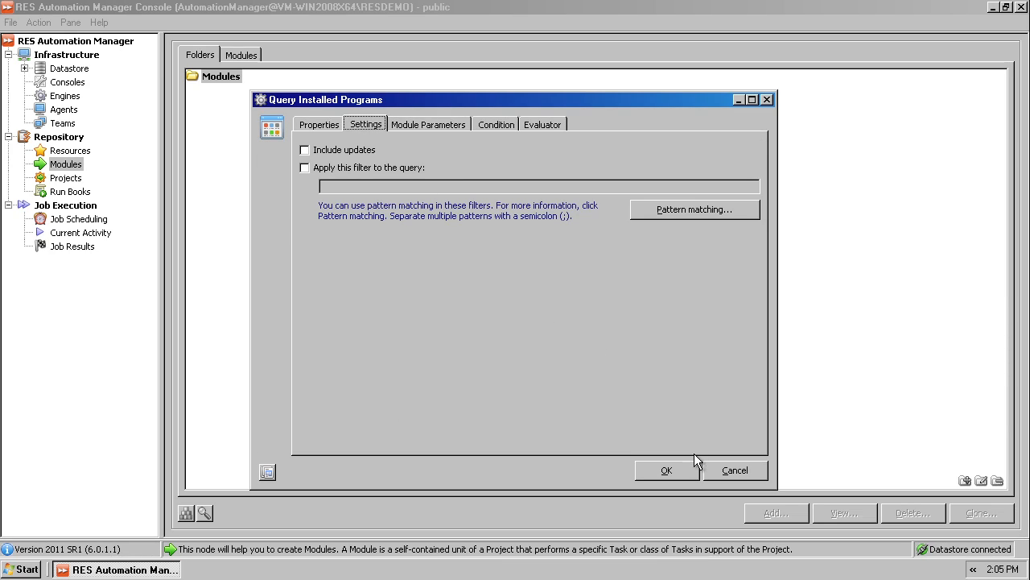
{"action": "left_click", "coordinate": [690, 471]}
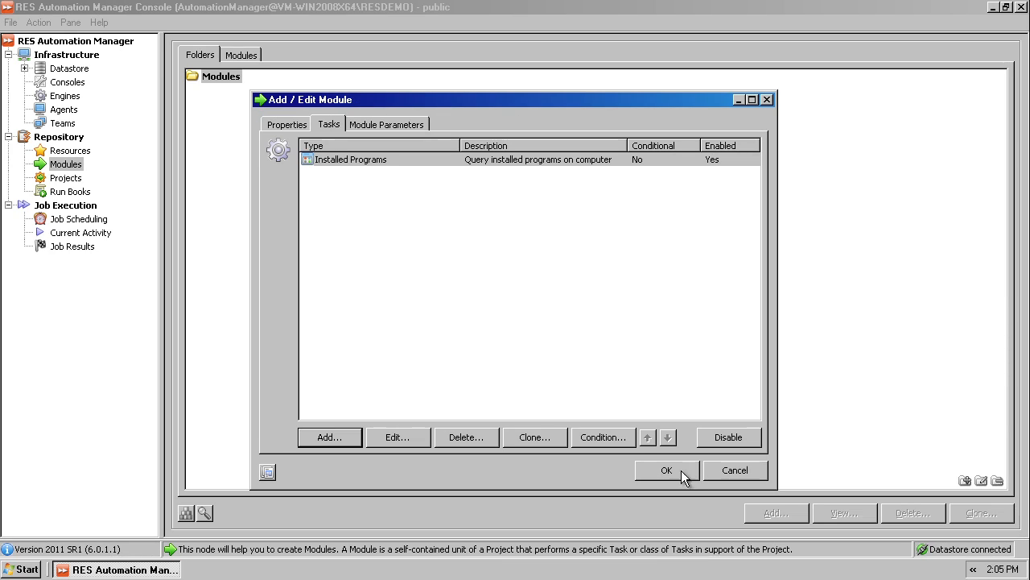
Step: Add a Computer Inventory task with all information items included, searching the task list for "inventory"
{"action": "left_click", "coordinate": [339, 437]}
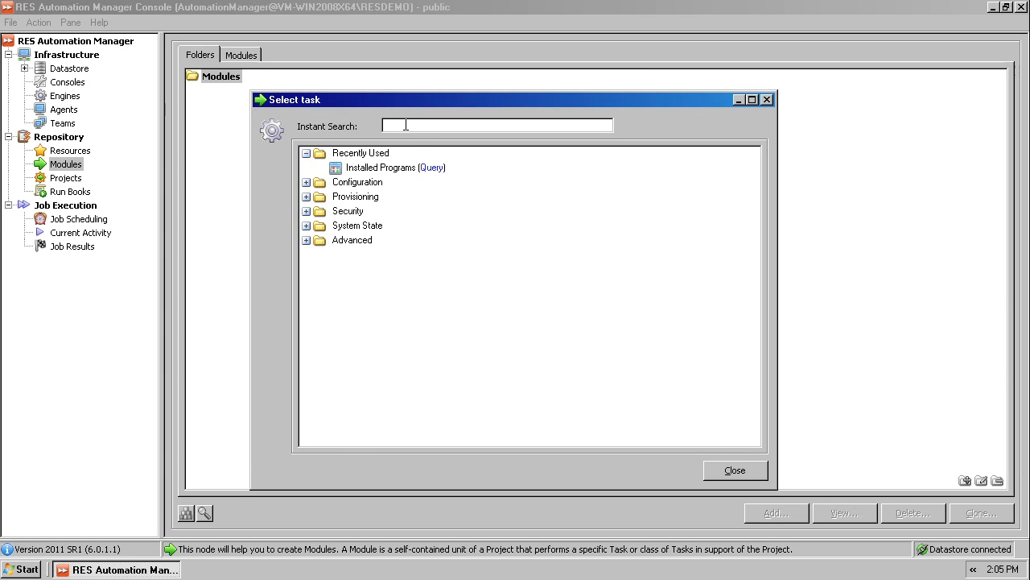
{"action": "type", "text": "inv"}
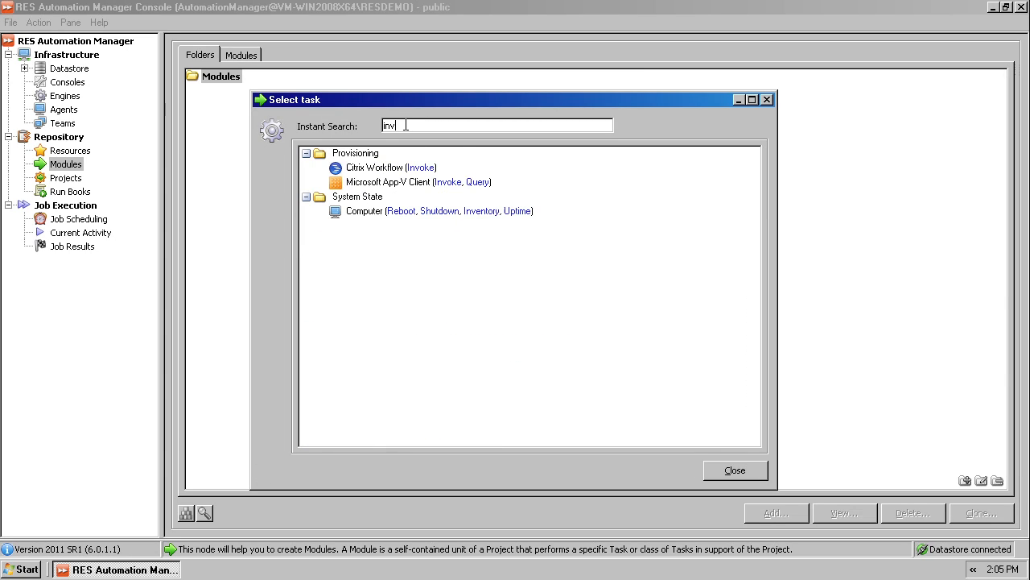
{"action": "type", "text": "entory"}
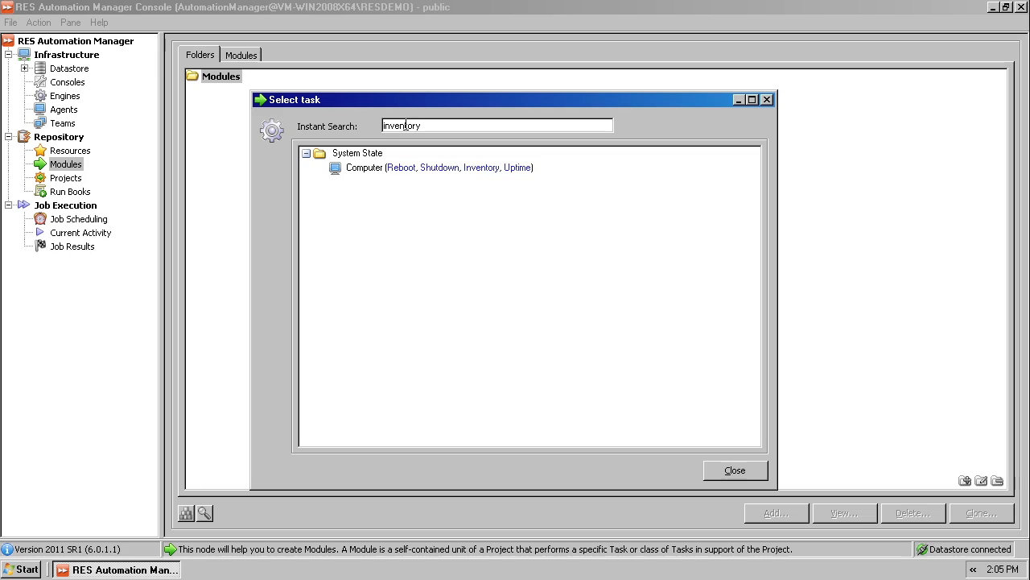
{"action": "left_click", "coordinate": [478, 167]}
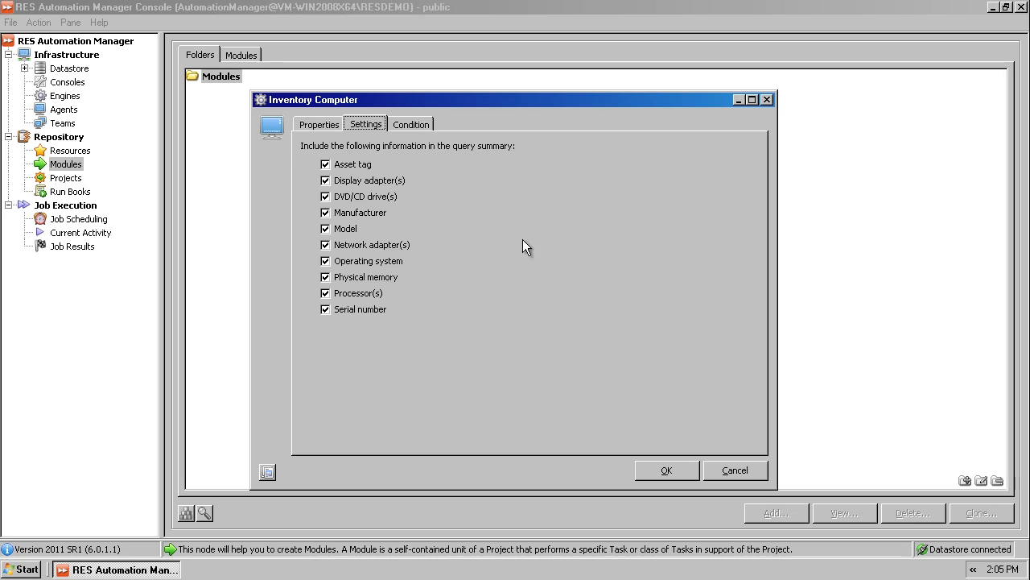
{"action": "left_click", "coordinate": [653, 471]}
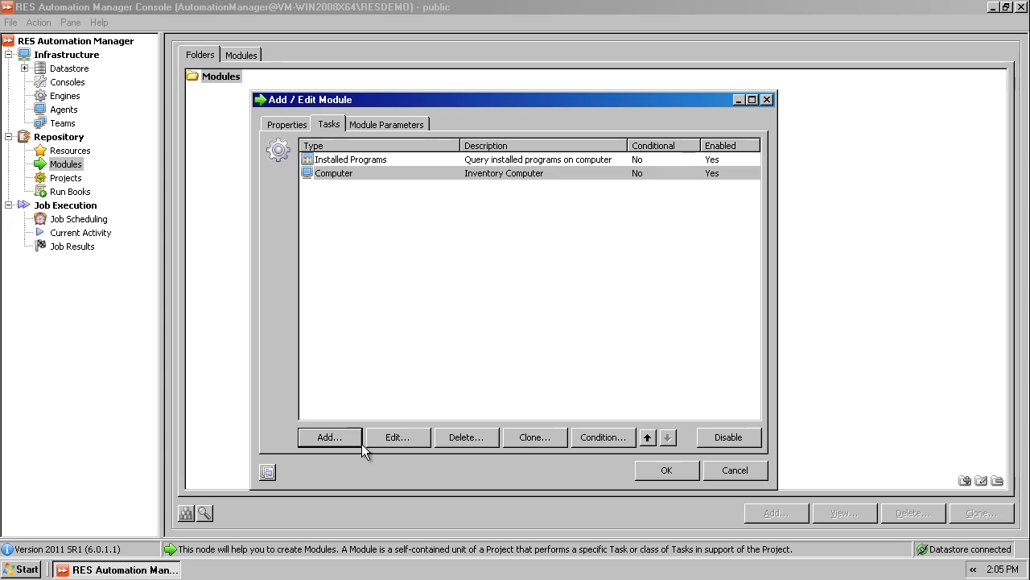
Step: Add a Computer Properties query task with its default settings, searching the task list for "computer"
{"action": "left_click", "coordinate": [329, 438]}
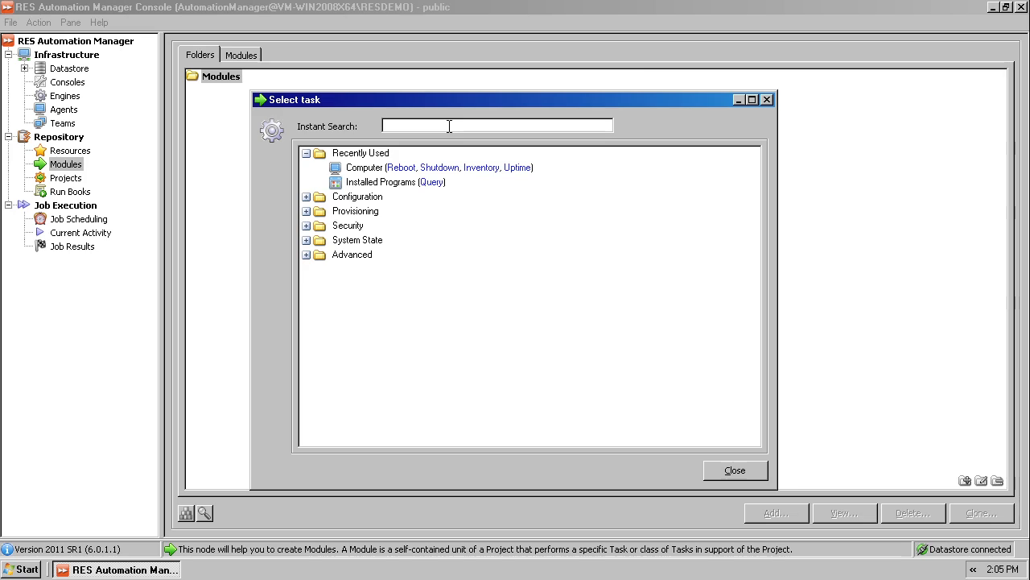
{"action": "type", "text": "com"}
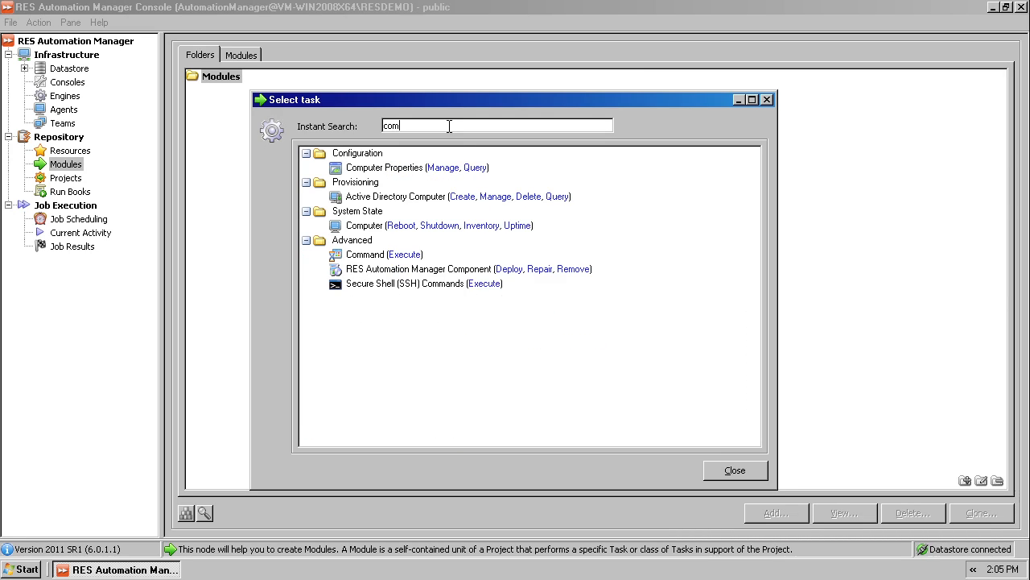
{"action": "type", "text": "puter"}
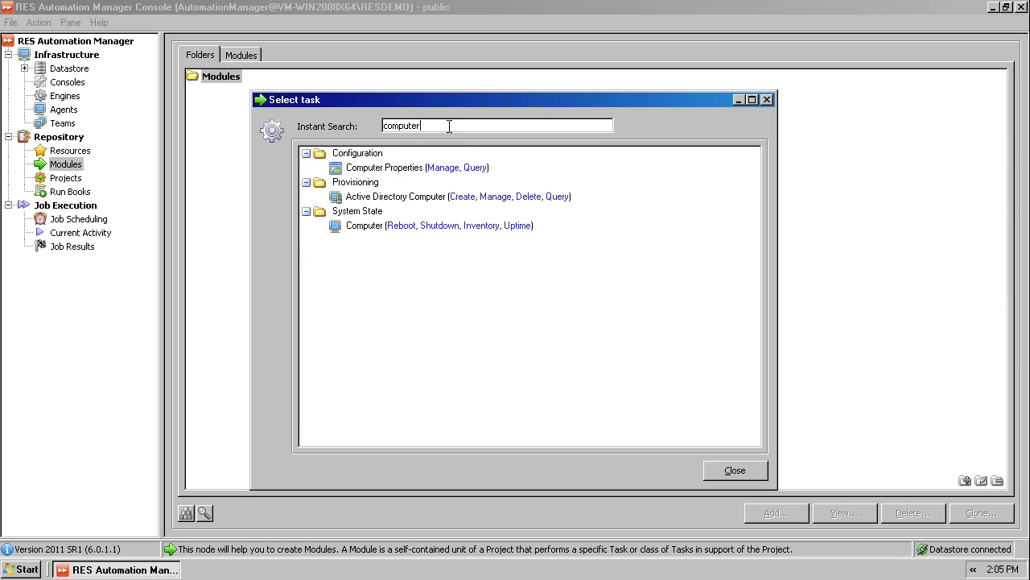
{"action": "left_click", "coordinate": [475, 168]}
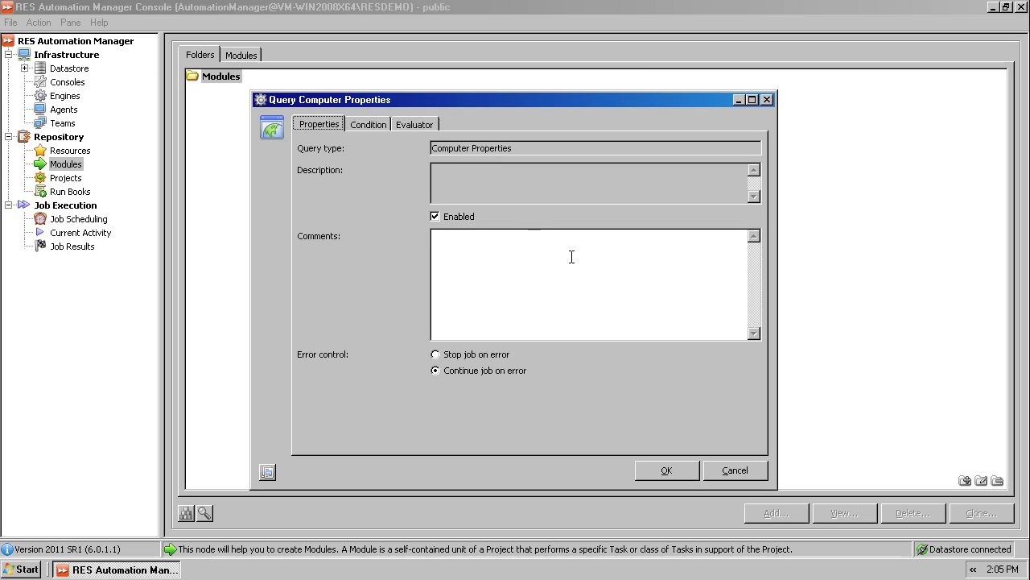
{"action": "left_click", "coordinate": [679, 470]}
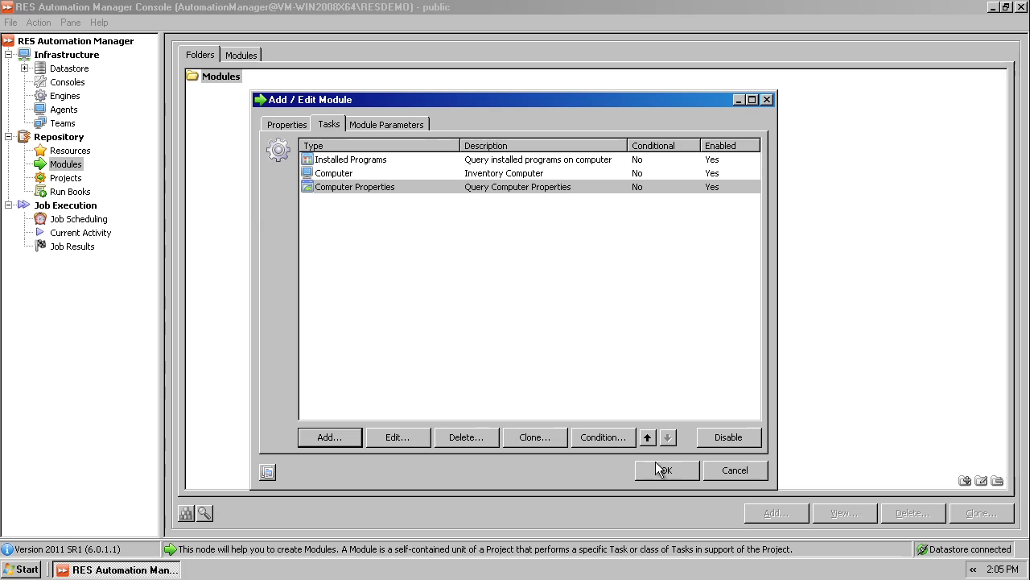
Step: Add a Disk Space query task for free disk space, searching for "disk", and save the module
{"action": "left_click", "coordinate": [326, 439]}
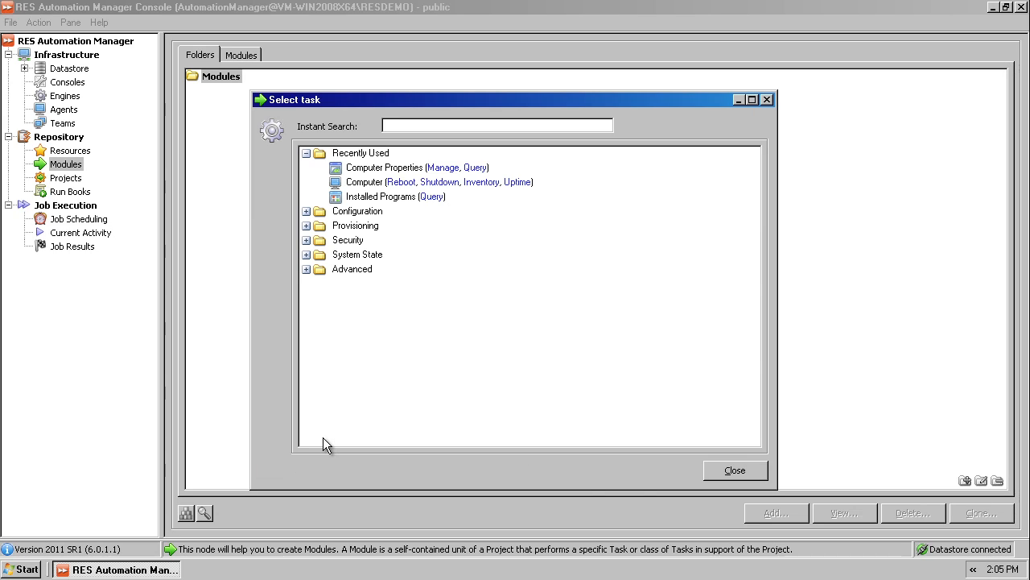
{"action": "type", "text": "disk"}
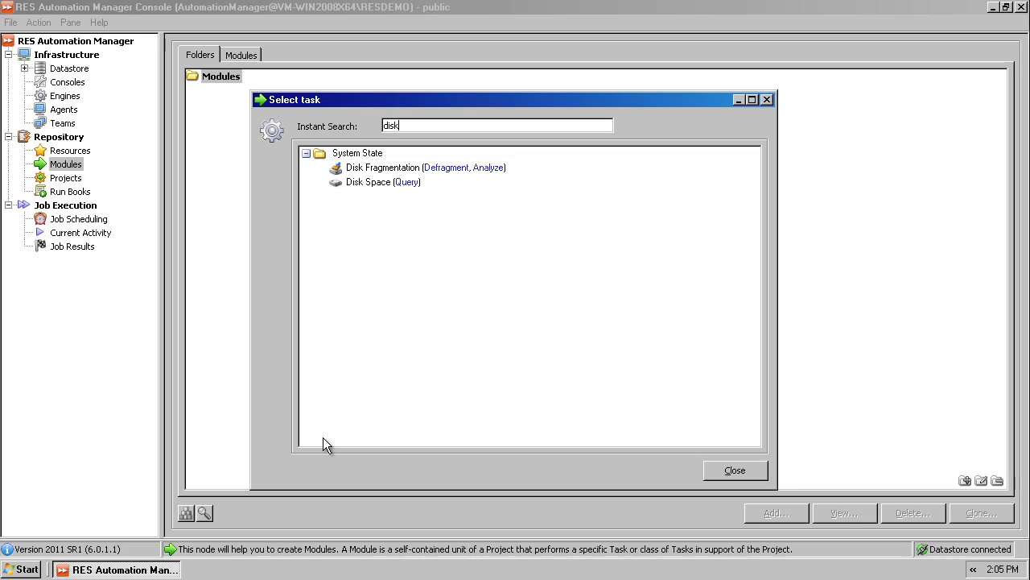
{"action": "double_click", "coordinate": [411, 180]}
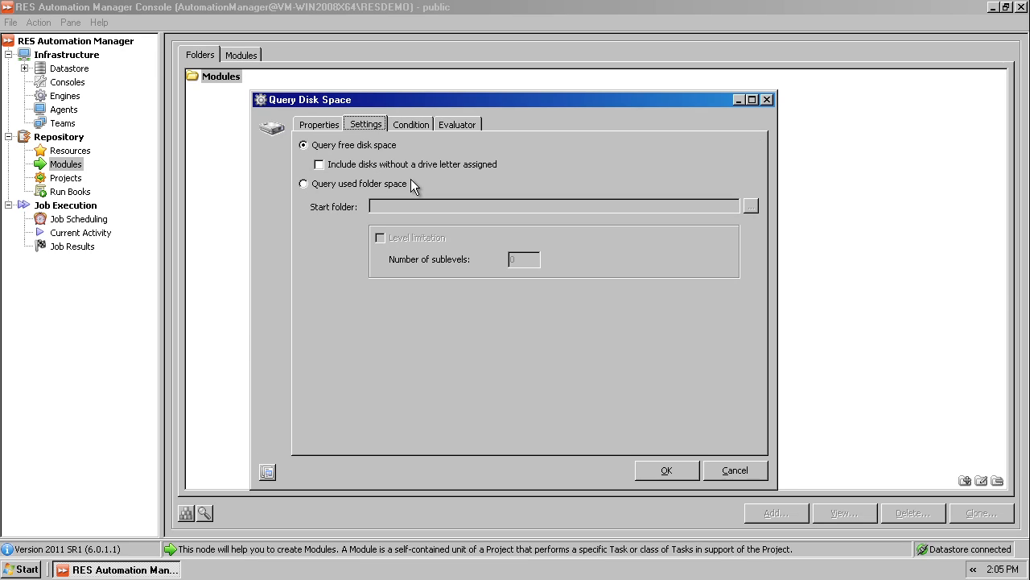
{"action": "left_click", "coordinate": [679, 471]}
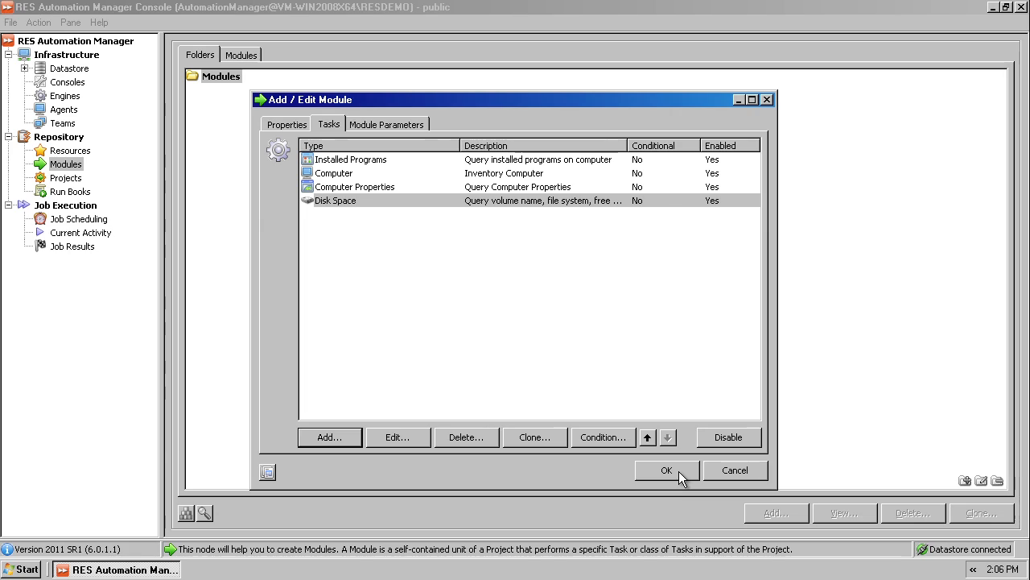
{"action": "left_click", "coordinate": [679, 471]}
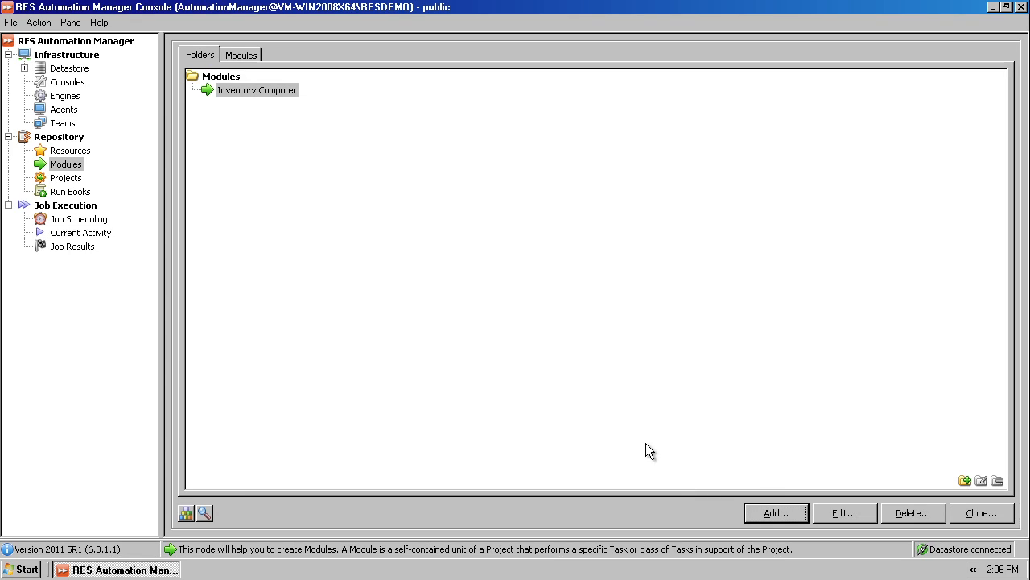
Step: Start scheduling a job for the Inventory Computer module and set its timing to Recurring
{"action": "right_click", "coordinate": [267, 86]}
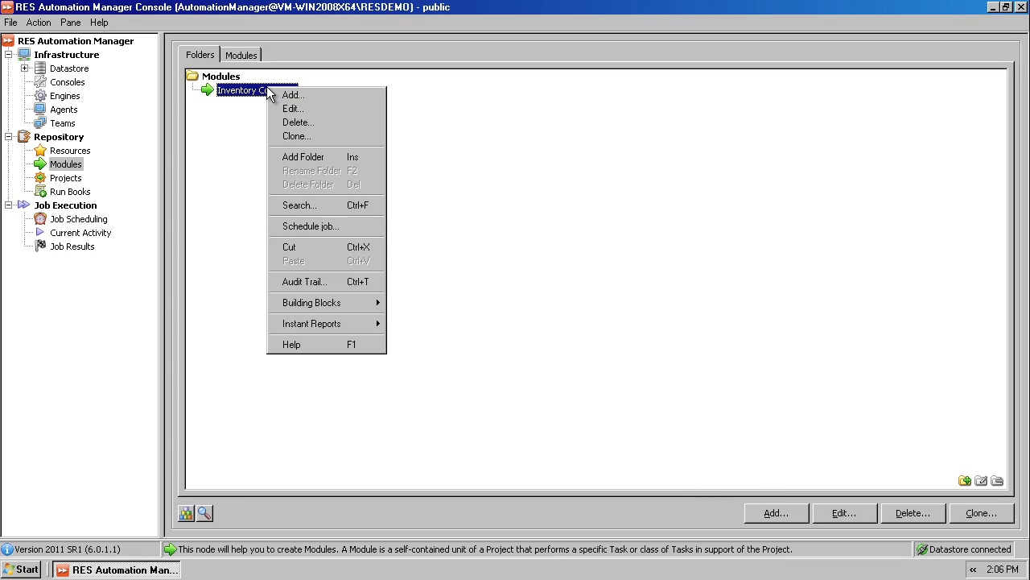
{"action": "left_click", "coordinate": [302, 223]}
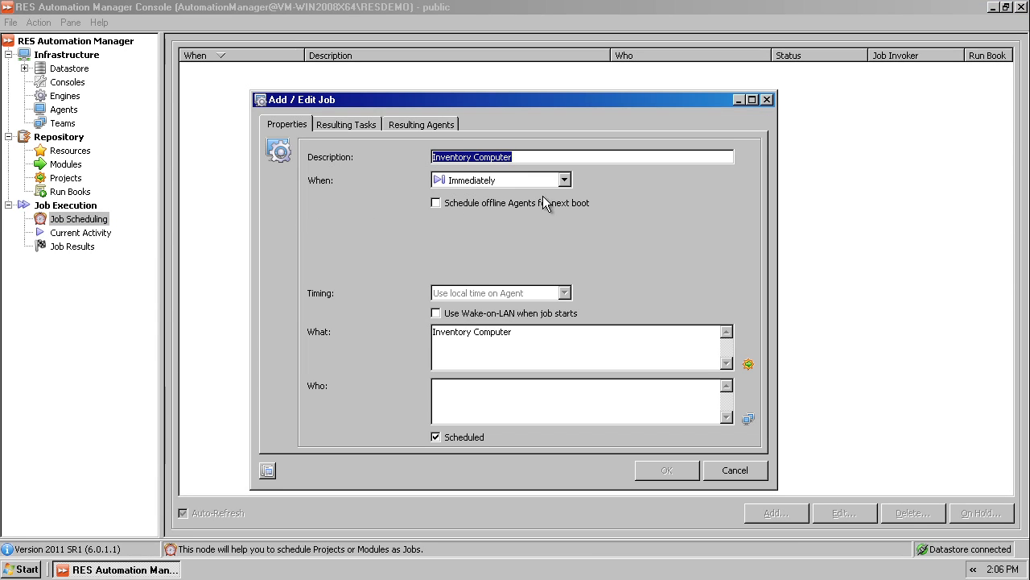
{"action": "left_click", "coordinate": [565, 182]}
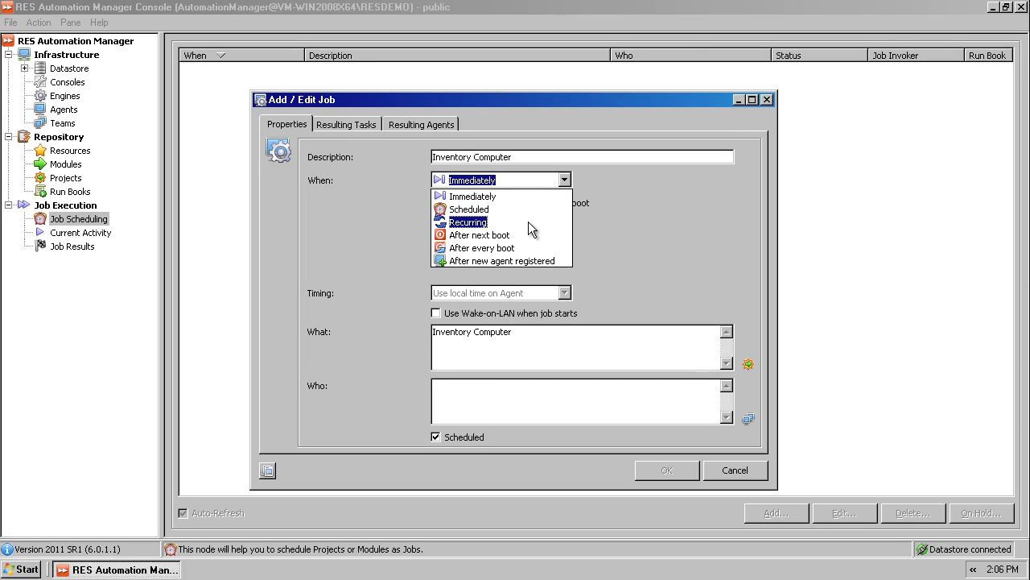
{"action": "left_click", "coordinate": [476, 223]}
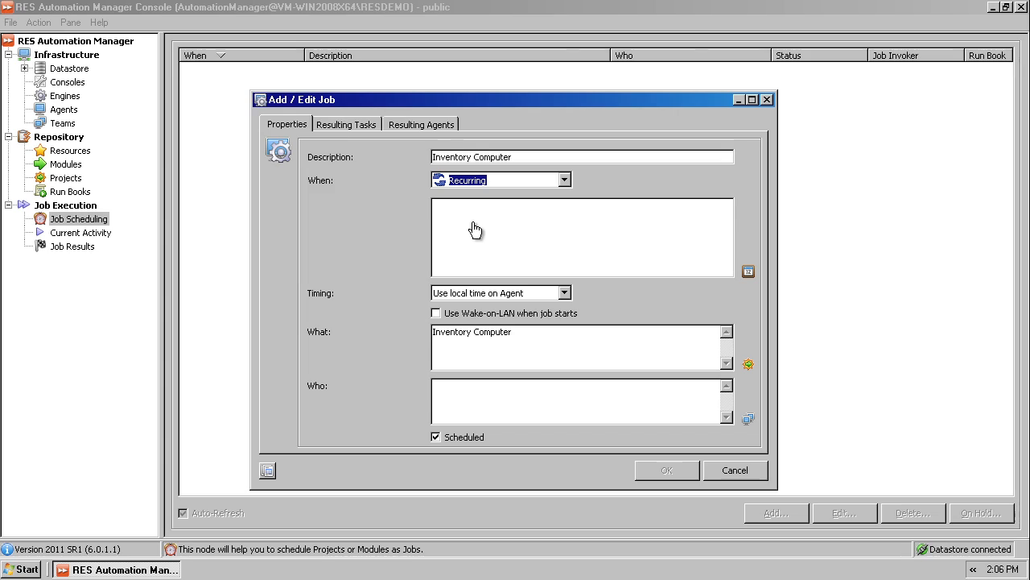
Step: Set the job's recurring schedule to repeat every 5 minutes, effective immediately
{"action": "left_click", "coordinate": [474, 225]}
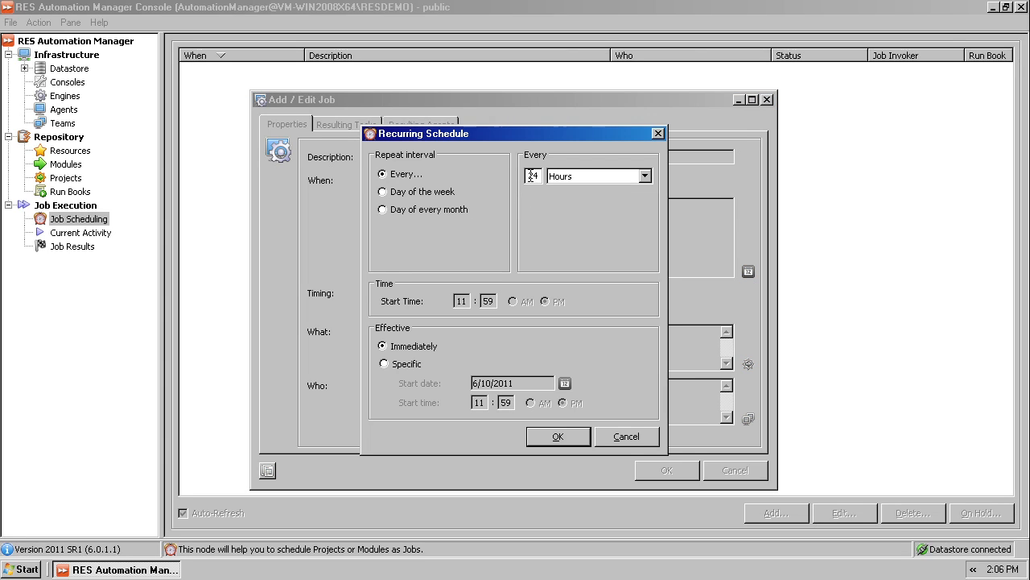
{"action": "double_click", "coordinate": [531, 175]}
{"action": "type", "text": "5"}
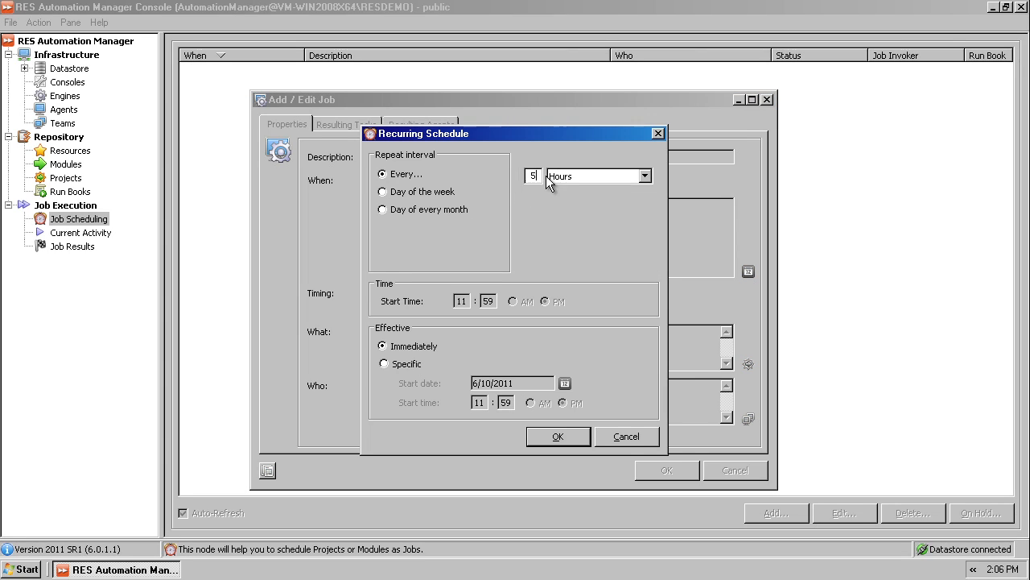
{"action": "left_click", "coordinate": [551, 177]}
{"action": "left_click", "coordinate": [556, 191]}
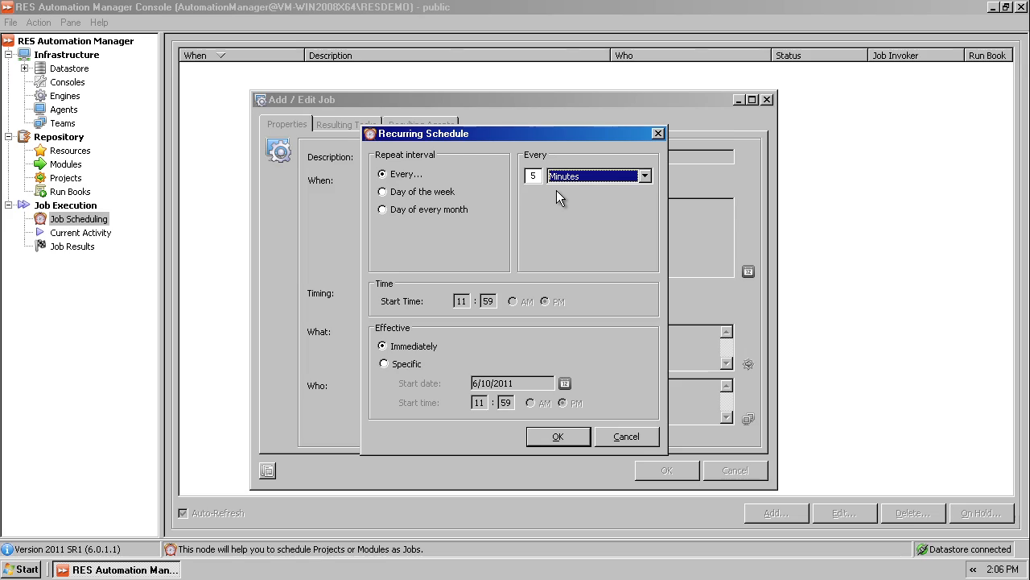
{"action": "left_click", "coordinate": [558, 436]}
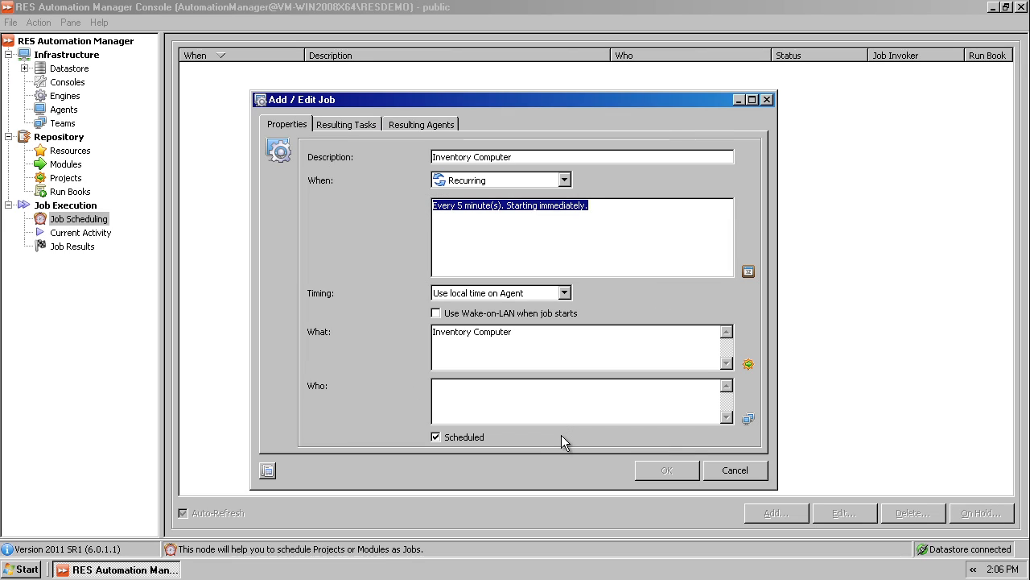
Step: Assign the agents VM-WIN2003, VM-WIN7 and VM-WINXP to the Inventory Computer job
{"action": "left_click", "coordinate": [496, 401]}
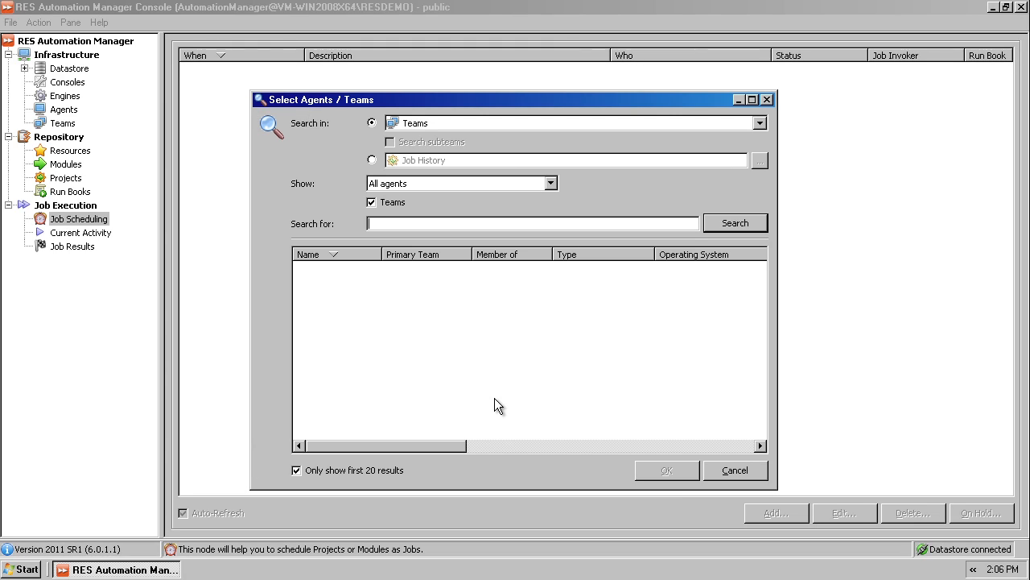
{"action": "left_click", "coordinate": [729, 224]}
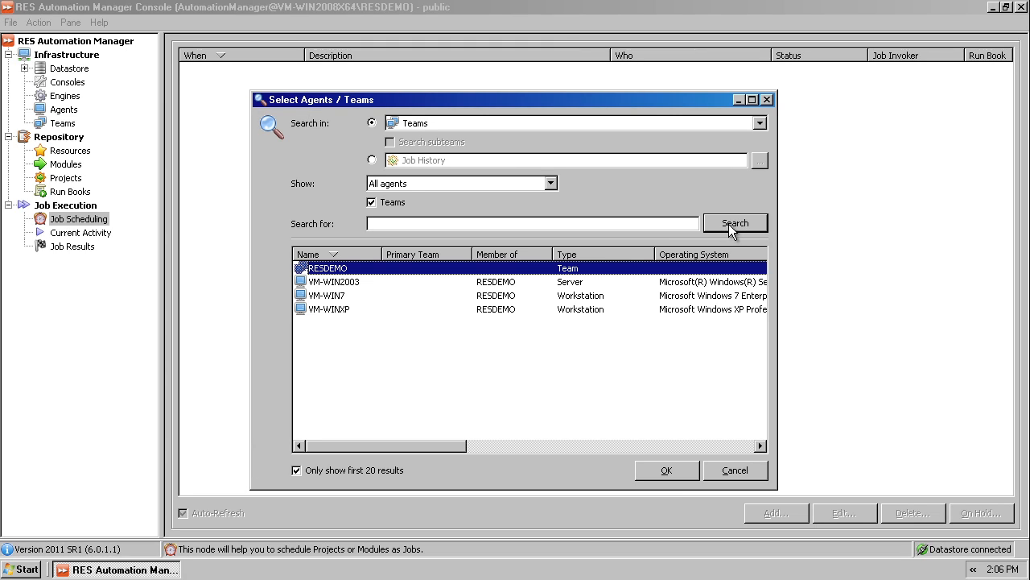
{"action": "left_click", "coordinate": [347, 282]}
{"action": "left_click", "coordinate": [331, 297], "text": "ctrl"}
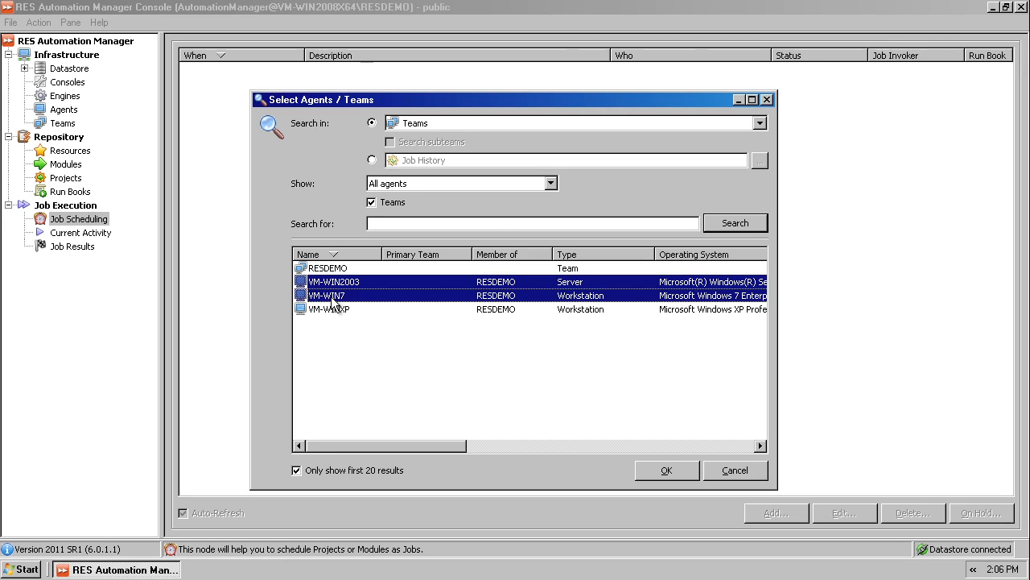
{"action": "left_click", "coordinate": [332, 310], "text": "ctrl"}
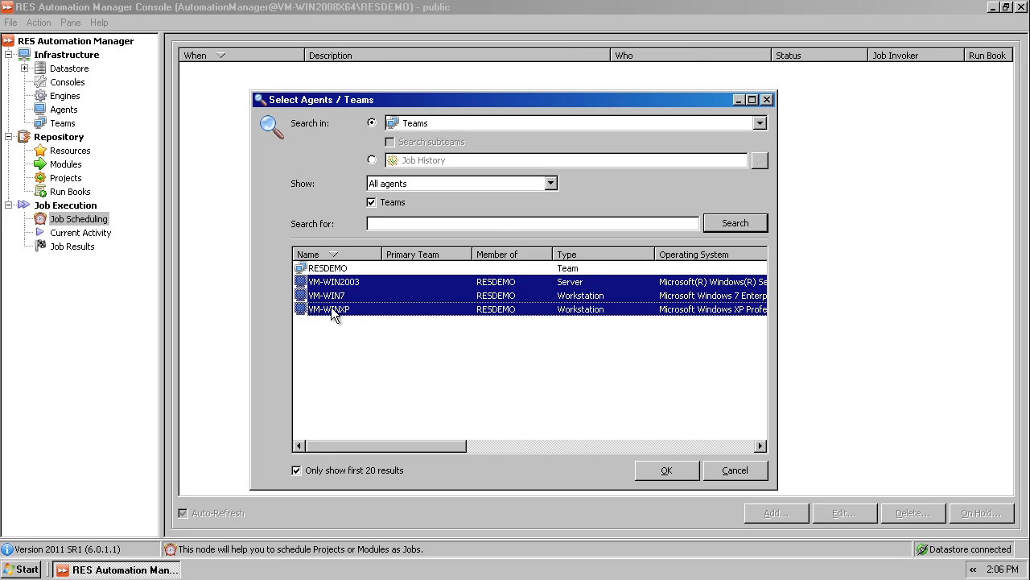
{"action": "left_click", "coordinate": [656, 469]}
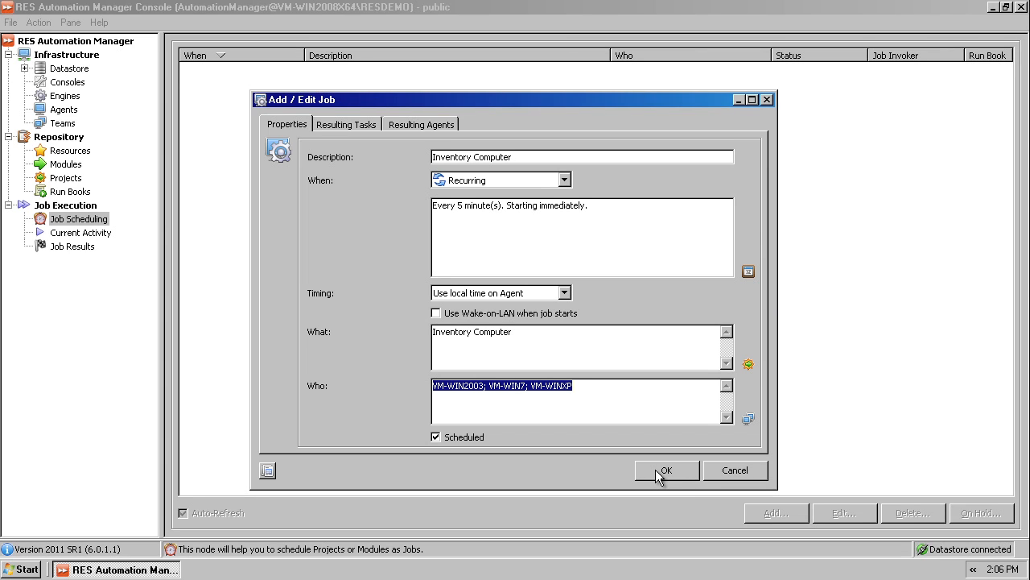
Step: Review the job's resulting tasks and resulting agents, and save the scheduled job
{"action": "left_click", "coordinate": [361, 128]}
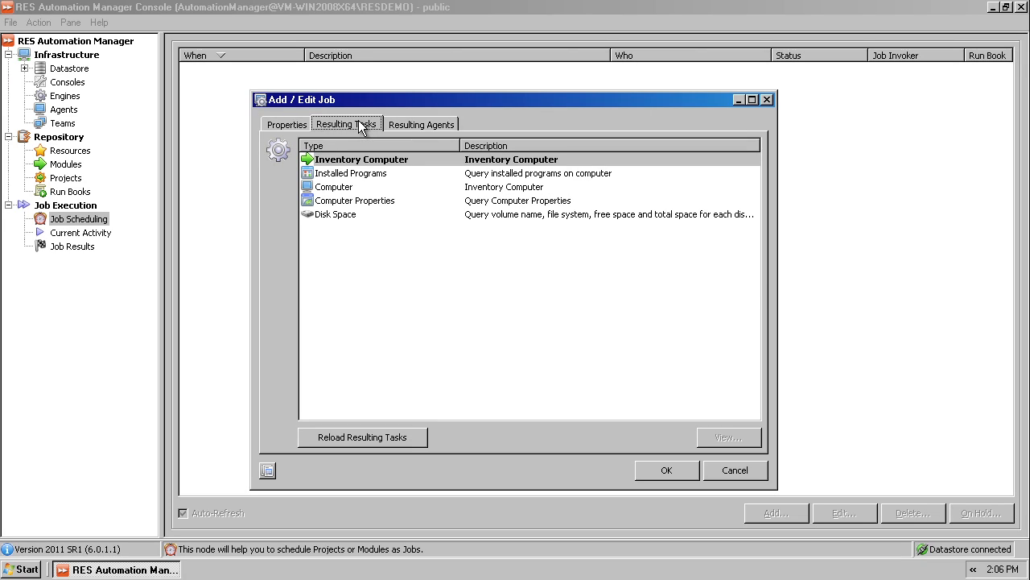
{"action": "left_click", "coordinate": [407, 125]}
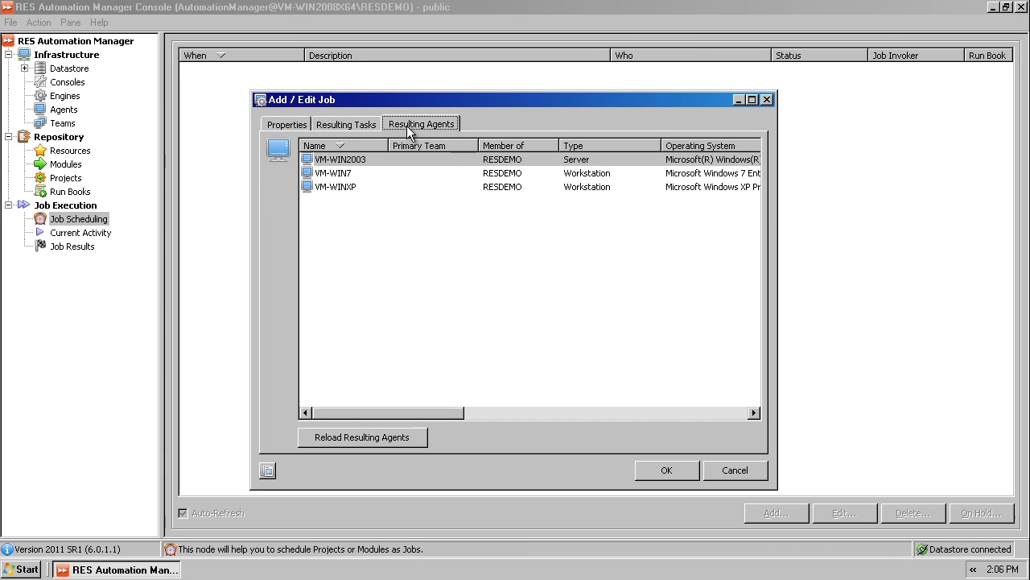
{"action": "left_click", "coordinate": [662, 467]}
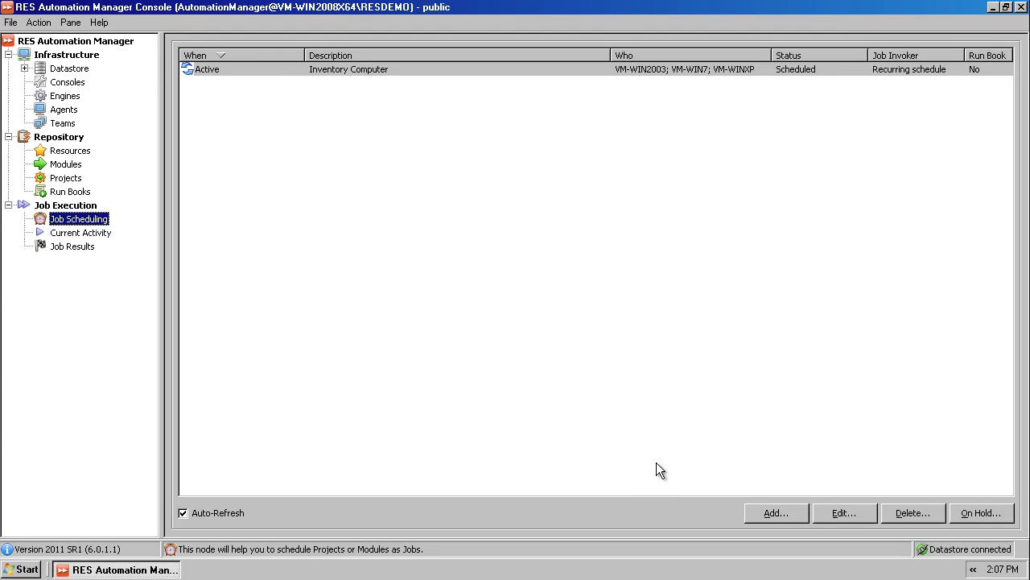
Step: Check the task progress of the running Inventory Computer job in Current Activity, and close its details
{"action": "left_click", "coordinate": [104, 234]}
{"action": "double_click", "coordinate": [218, 70]}
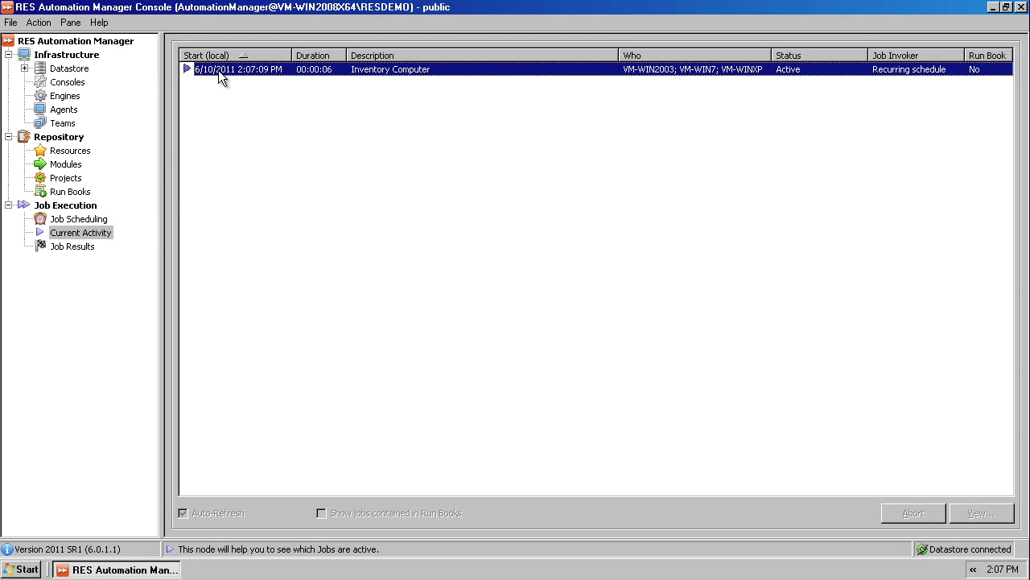
{"action": "left_click", "coordinate": [330, 124]}
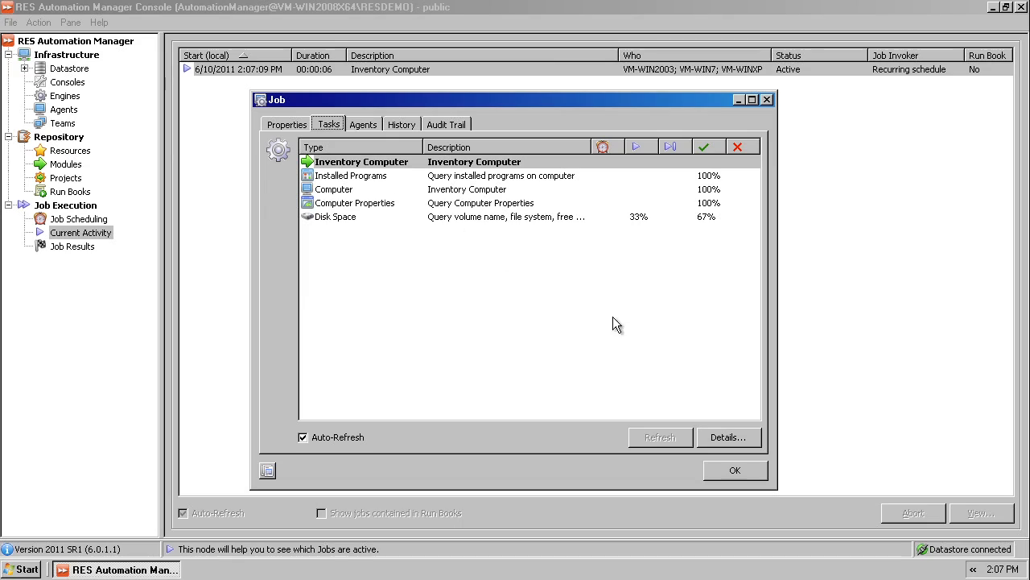
{"action": "left_click", "coordinate": [720, 465]}
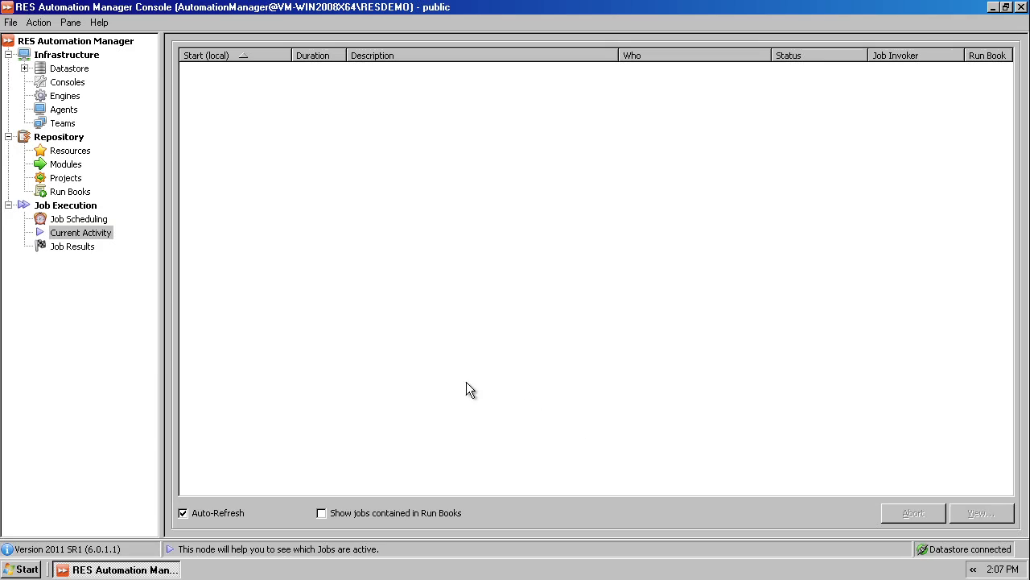
Step: Open the Installed Programs task results of the completed Inventory Computer job from Job Results
{"action": "left_click", "coordinate": [68, 250]}
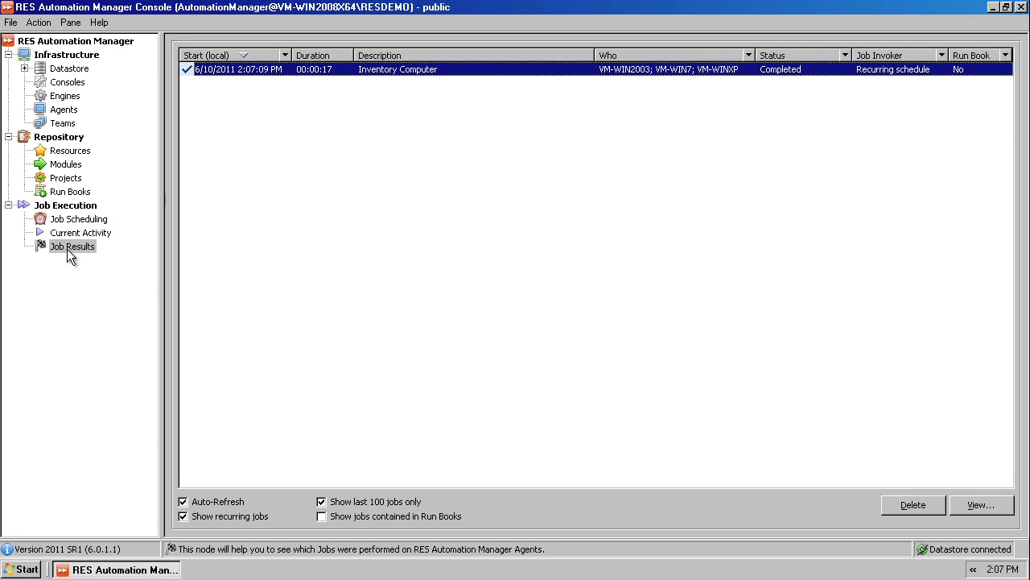
{"action": "double_click", "coordinate": [243, 69]}
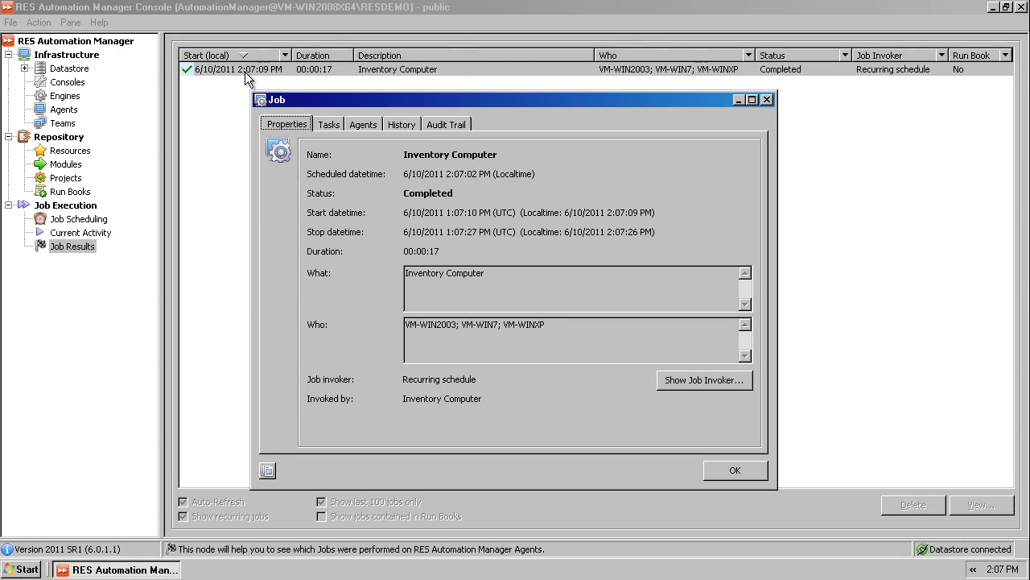
{"action": "left_click", "coordinate": [328, 125]}
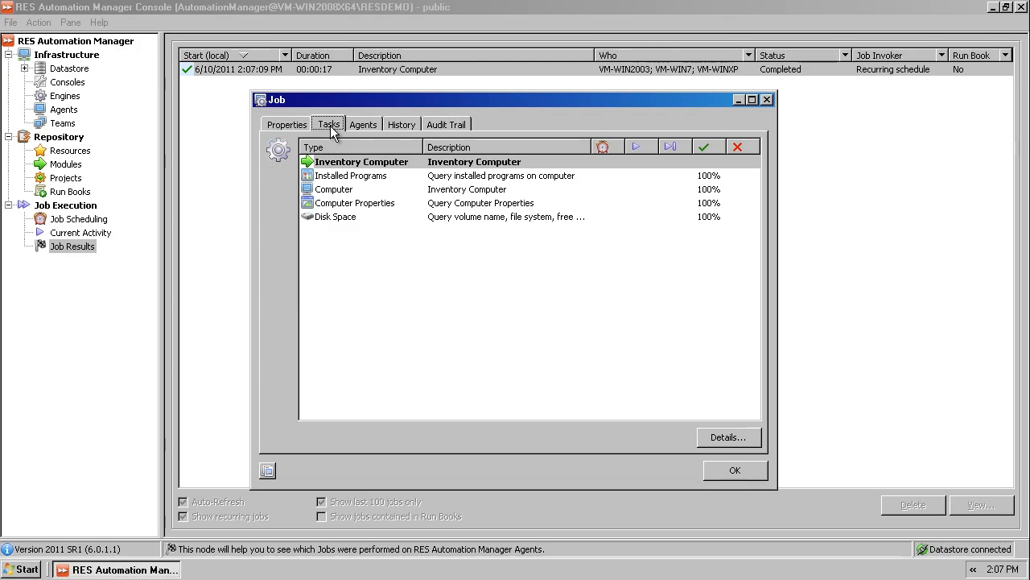
{"action": "double_click", "coordinate": [356, 177]}
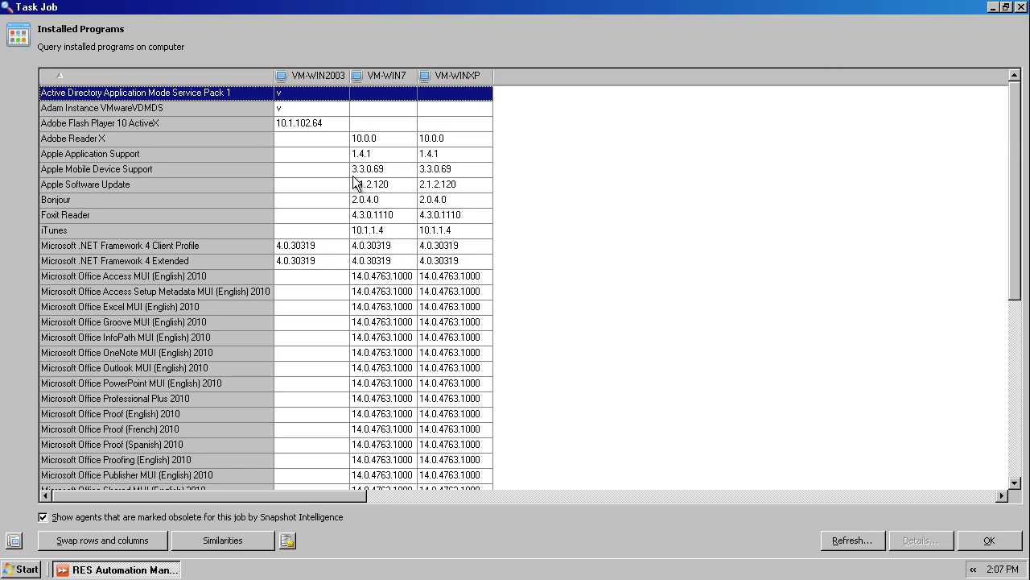
Step: View the results with rows and columns swapped, sort by Adobe Reader, Apple Application Support and Apple Software Update, and restore the original orientation
{"action": "left_click", "coordinate": [88, 546]}
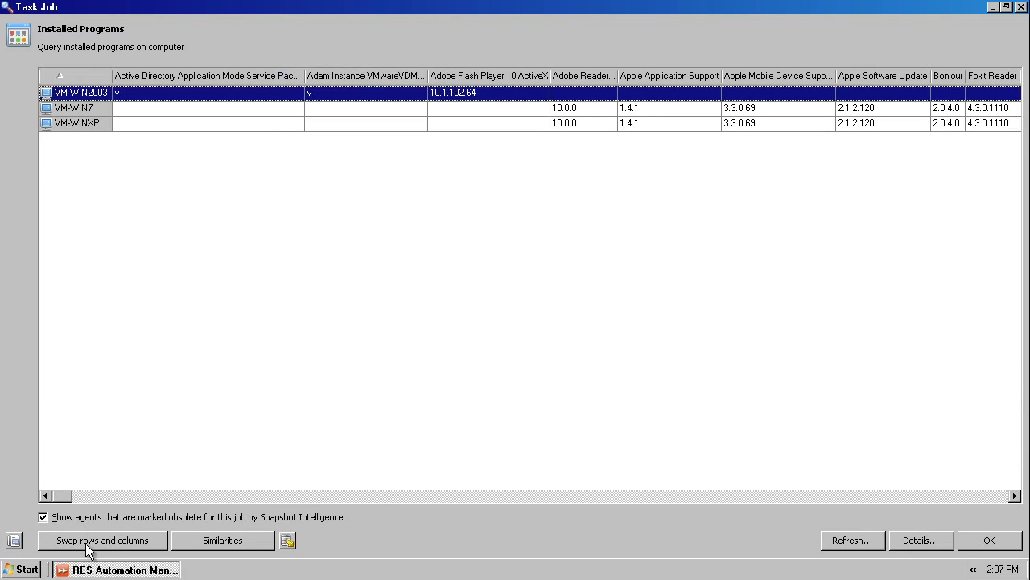
{"action": "left_click", "coordinate": [574, 77]}
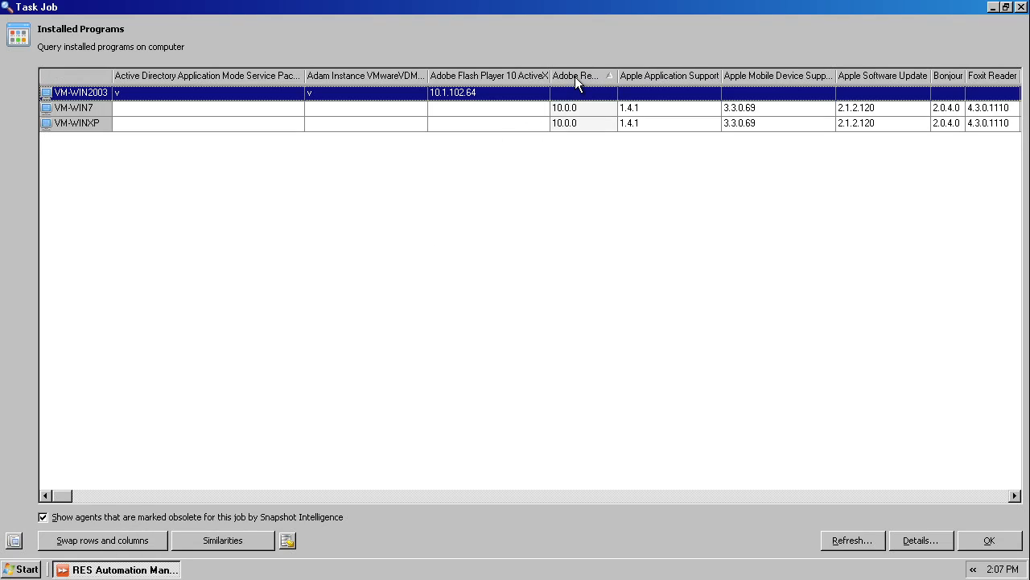
{"action": "left_click", "coordinate": [644, 74]}
{"action": "left_click", "coordinate": [873, 75]}
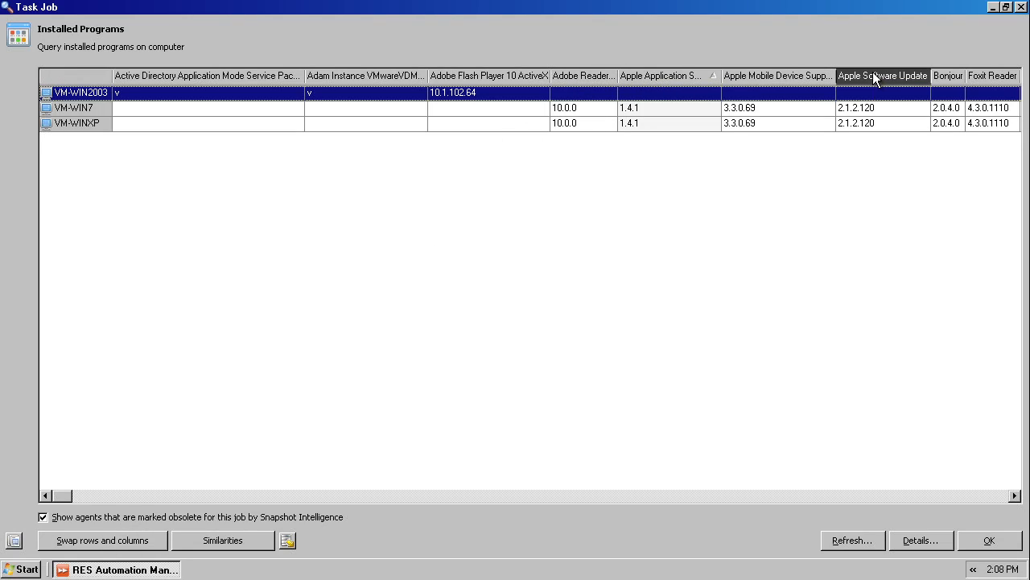
{"action": "left_click", "coordinate": [874, 75]}
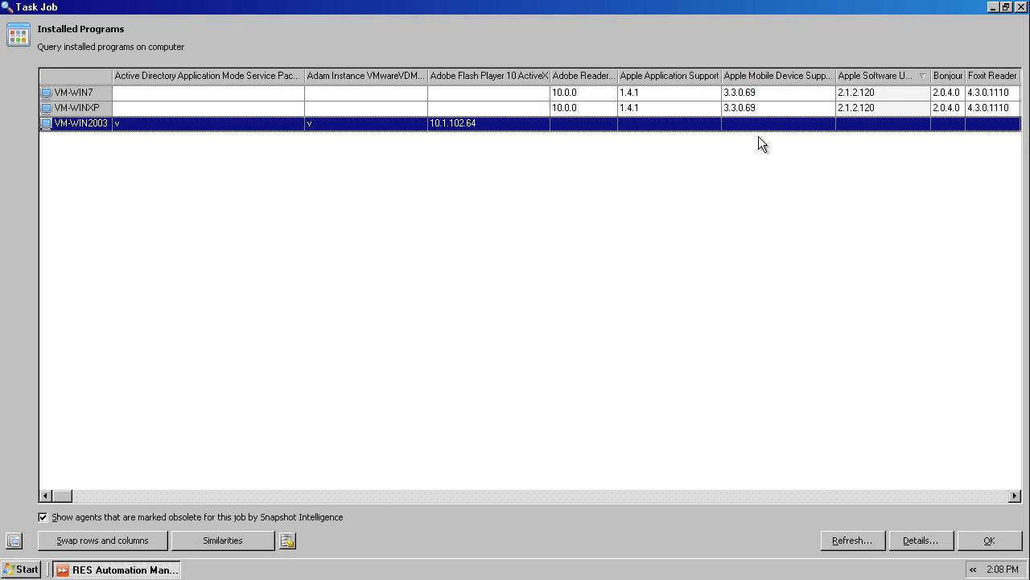
{"action": "left_click", "coordinate": [137, 541]}
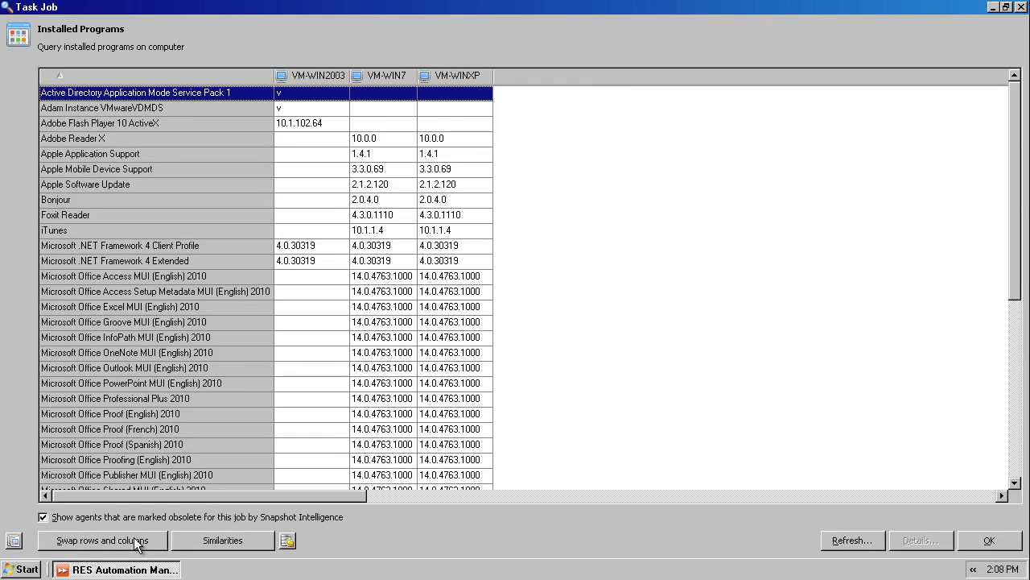
Step: Compare the agents' installed programs with similarities hidden, and show the similarities again
{"action": "left_click", "coordinate": [211, 542]}
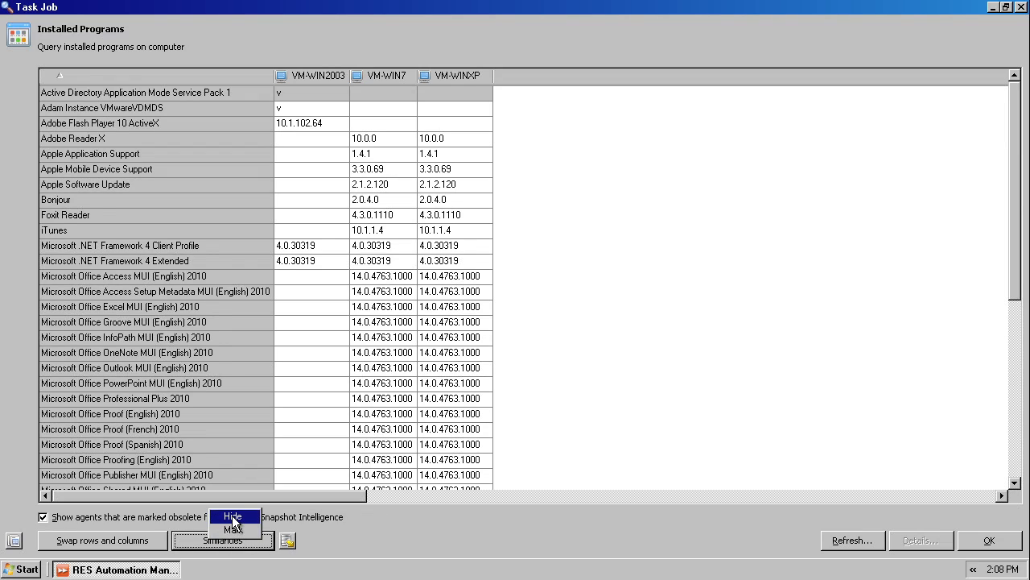
{"action": "left_click", "coordinate": [231, 516]}
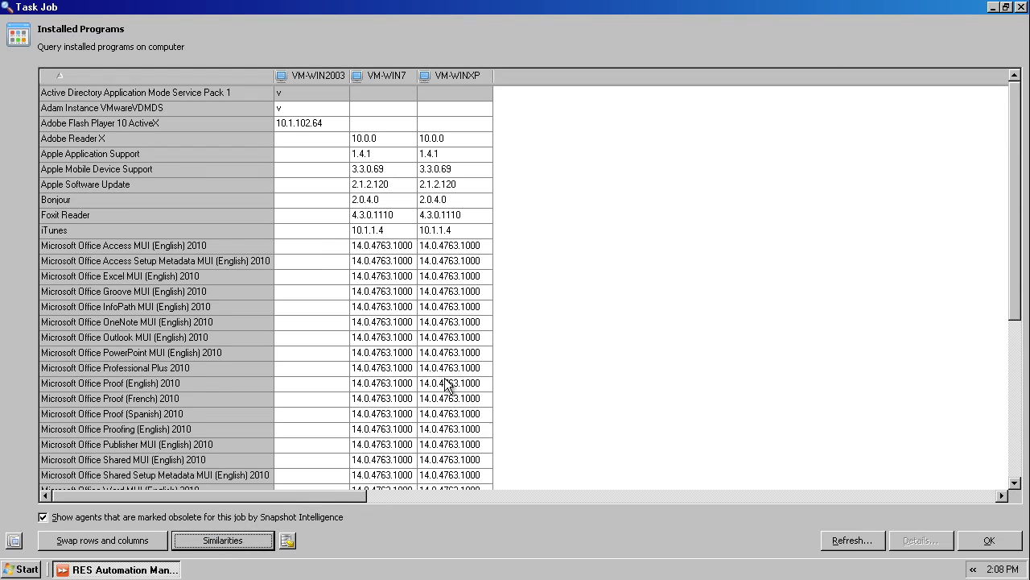
{"action": "left_click", "coordinate": [403, 341]}
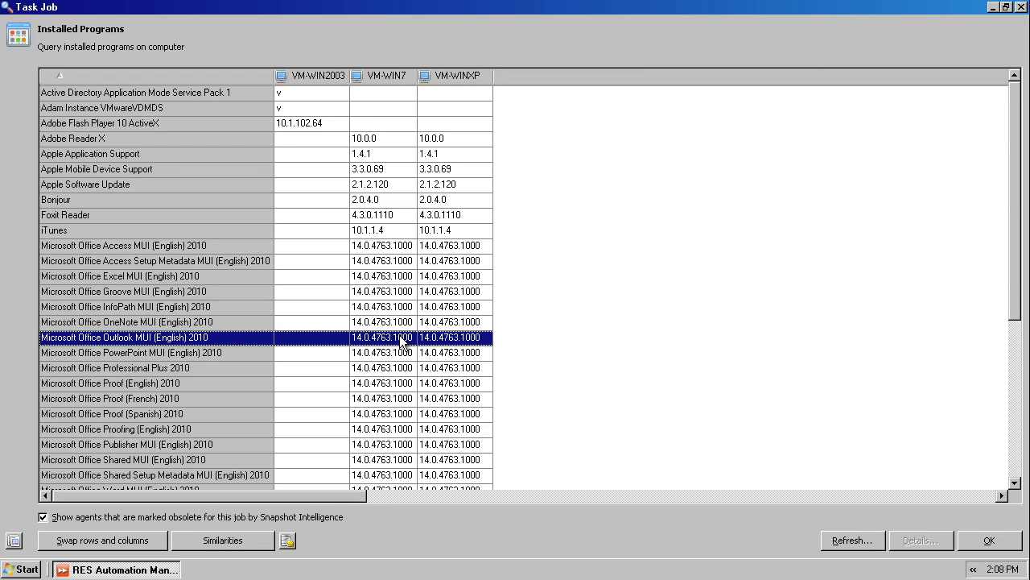
{"action": "left_click", "coordinate": [234, 540]}
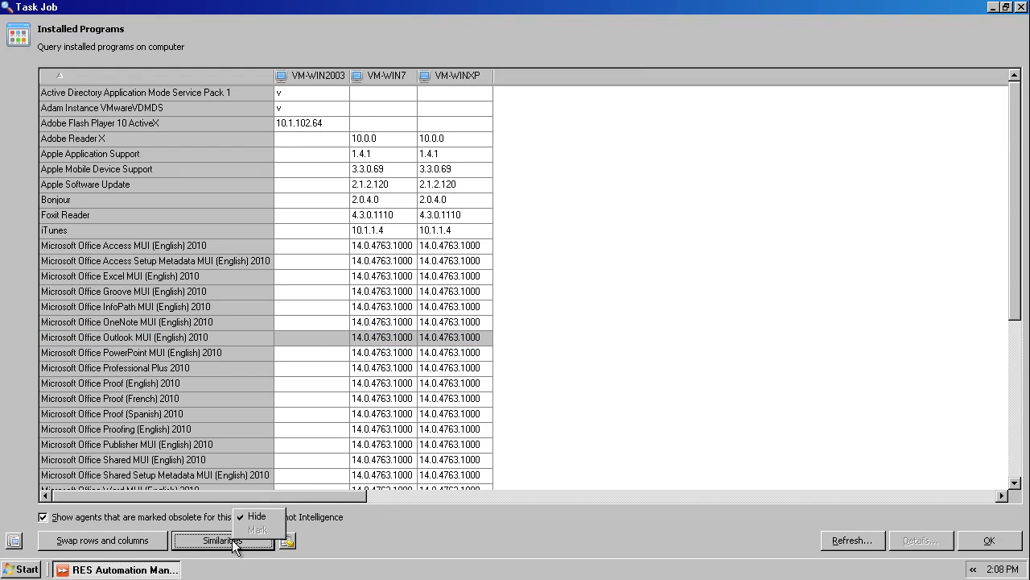
{"action": "left_click", "coordinate": [257, 516]}
Step: Mark the similarities between the agents and examine the two Microsoft .NET Framework 4 rows
{"action": "left_click", "coordinate": [251, 540]}
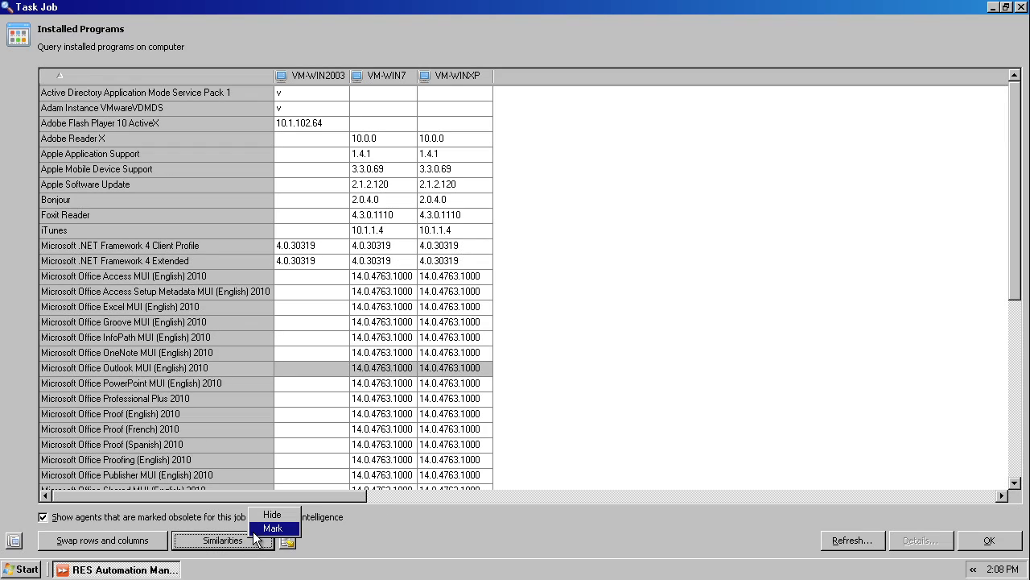
{"action": "left_click", "coordinate": [260, 526]}
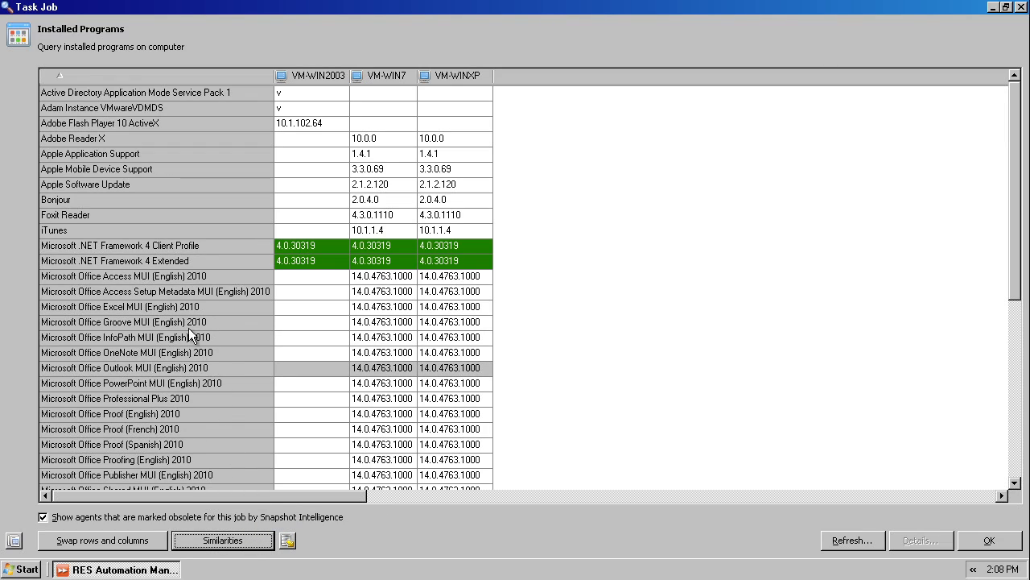
{"action": "left_click", "coordinate": [185, 245]}
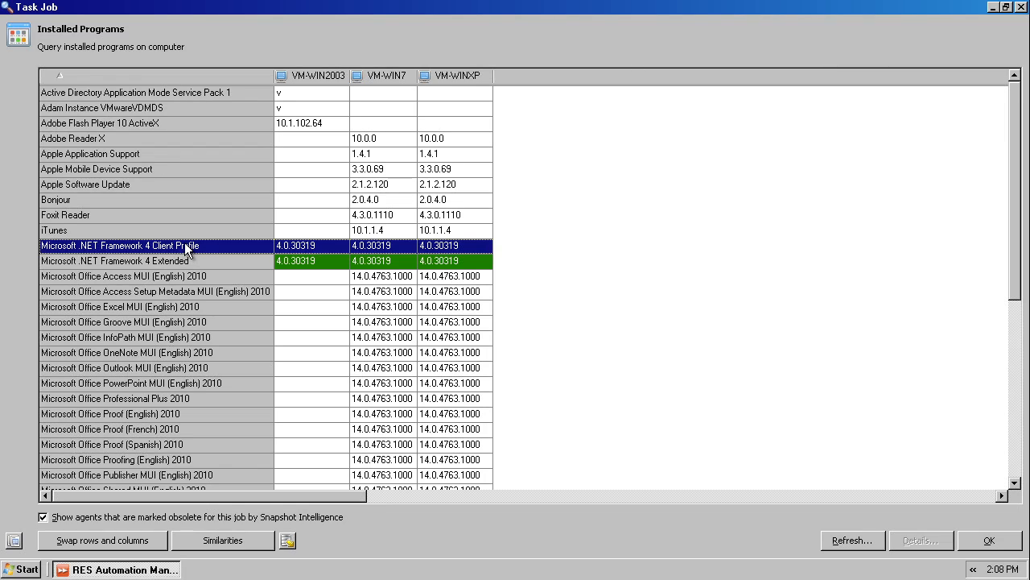
{"action": "left_click", "coordinate": [185, 260]}
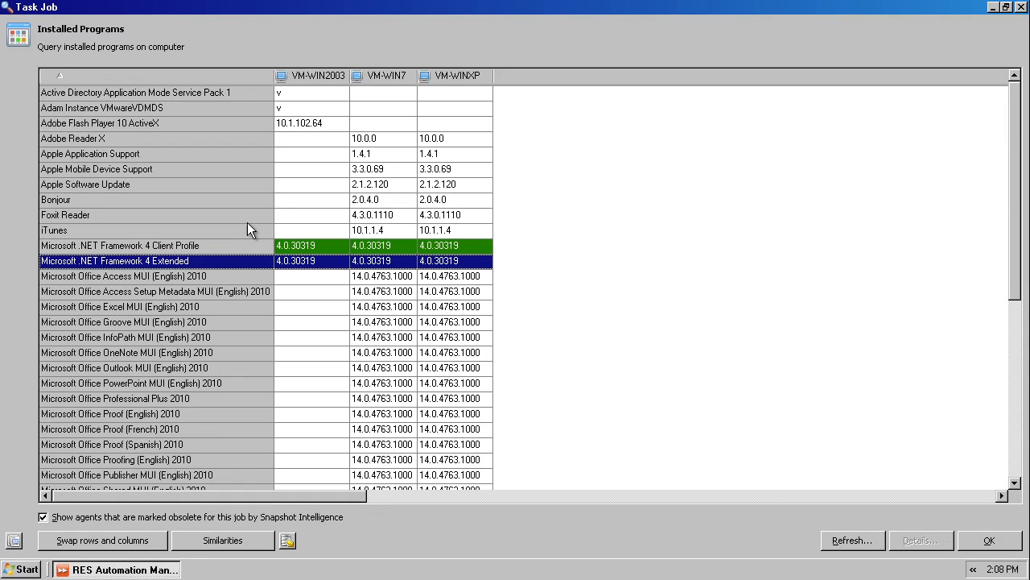
Step: Examine VM-WIN7's detailed installed programs list, and return to the job's task list
{"action": "double_click", "coordinate": [379, 74]}
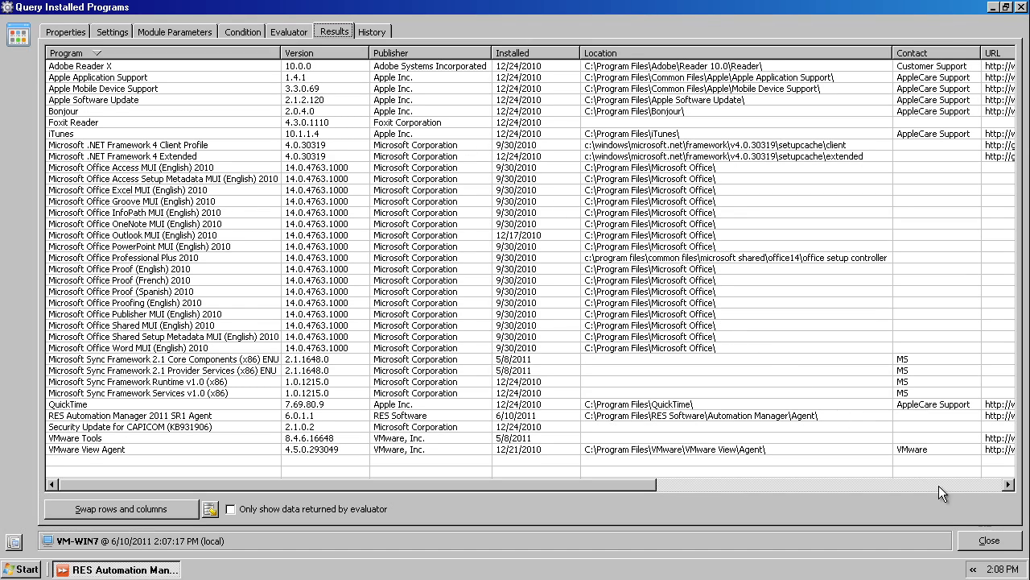
{"action": "left_click", "coordinate": [987, 539]}
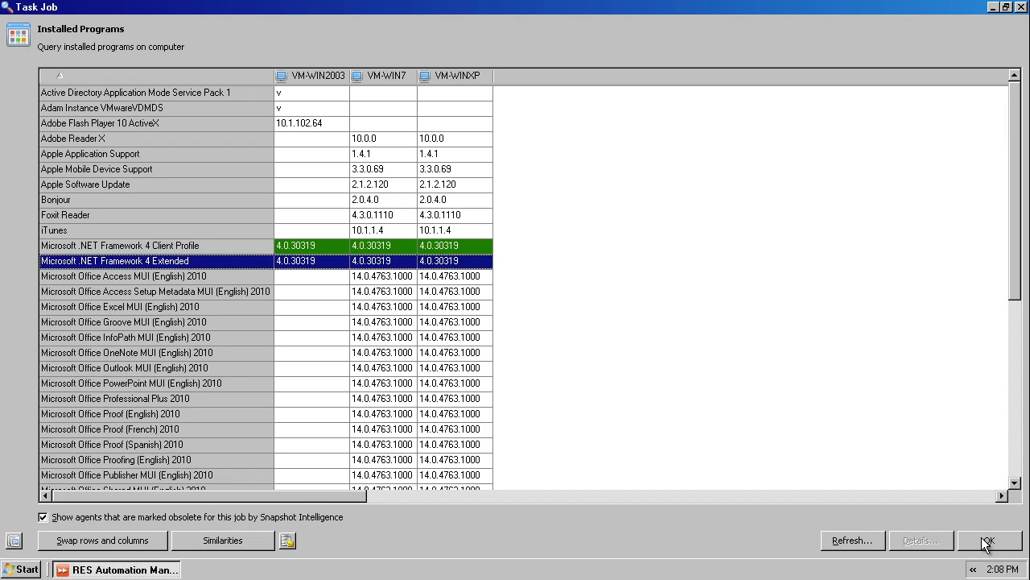
{"action": "left_click", "coordinate": [987, 540]}
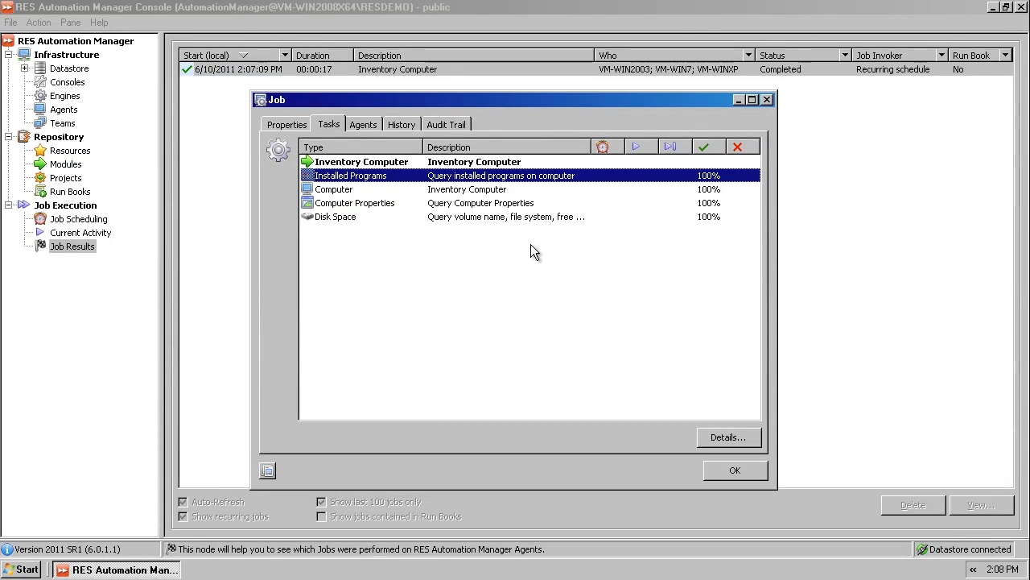
Step: Examine the physical memory in the Computer task results, and the total physical memory in VM-WIN7's detailed VMware Virtual Platform inventory
{"action": "double_click", "coordinate": [374, 189]}
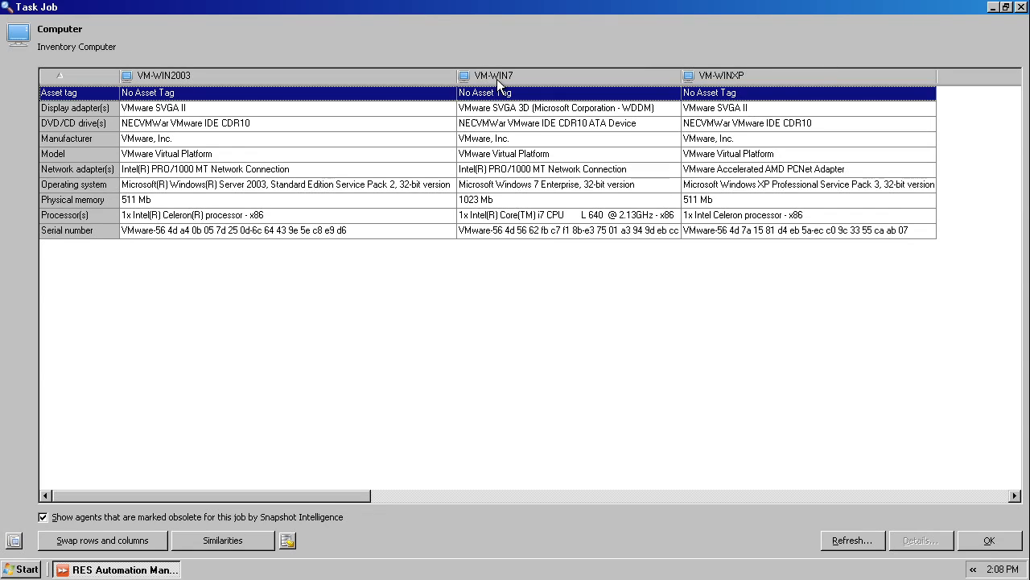
{"action": "left_click", "coordinate": [482, 201]}
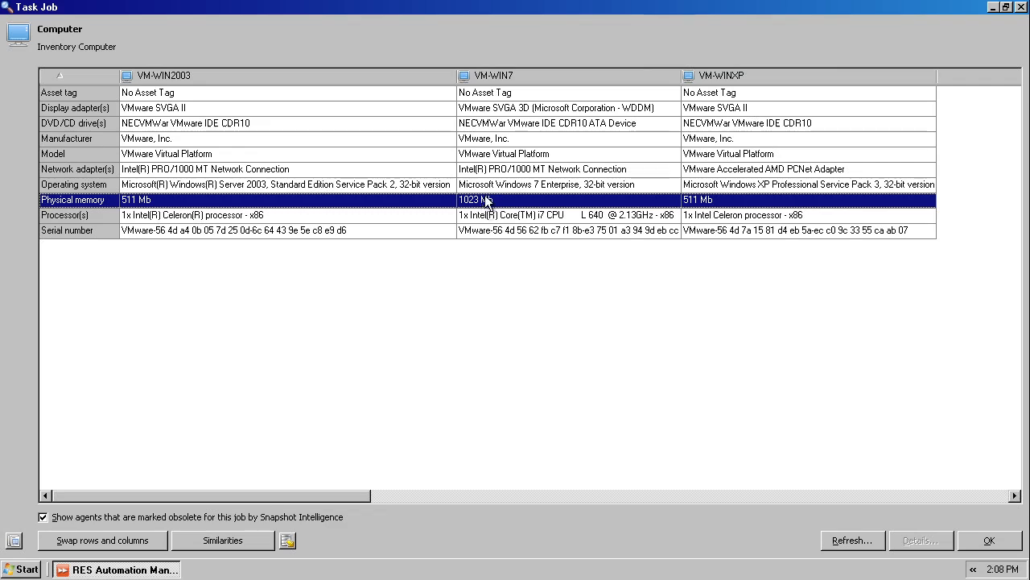
{"action": "double_click", "coordinate": [509, 76]}
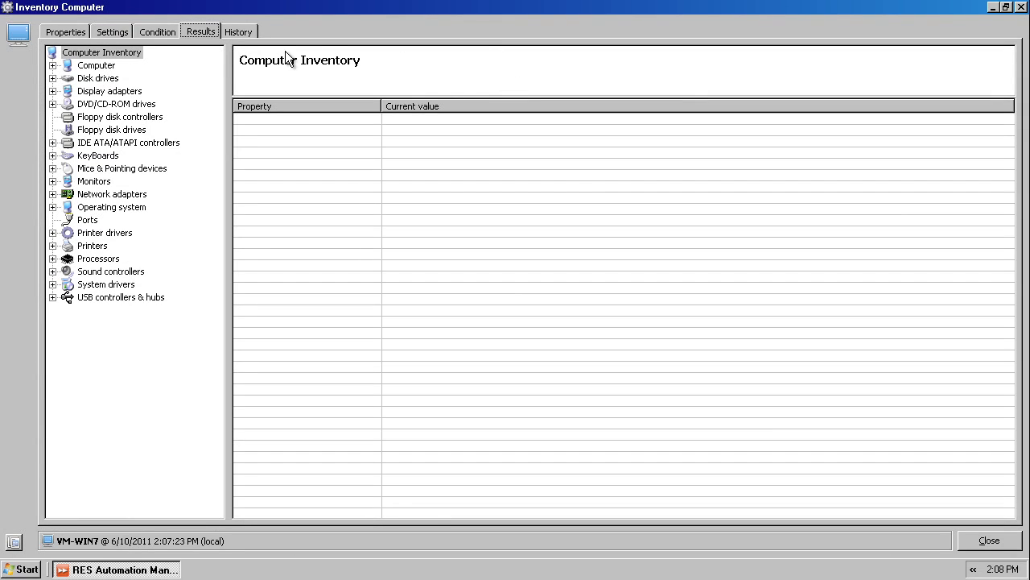
{"action": "left_click", "coordinate": [52, 65]}
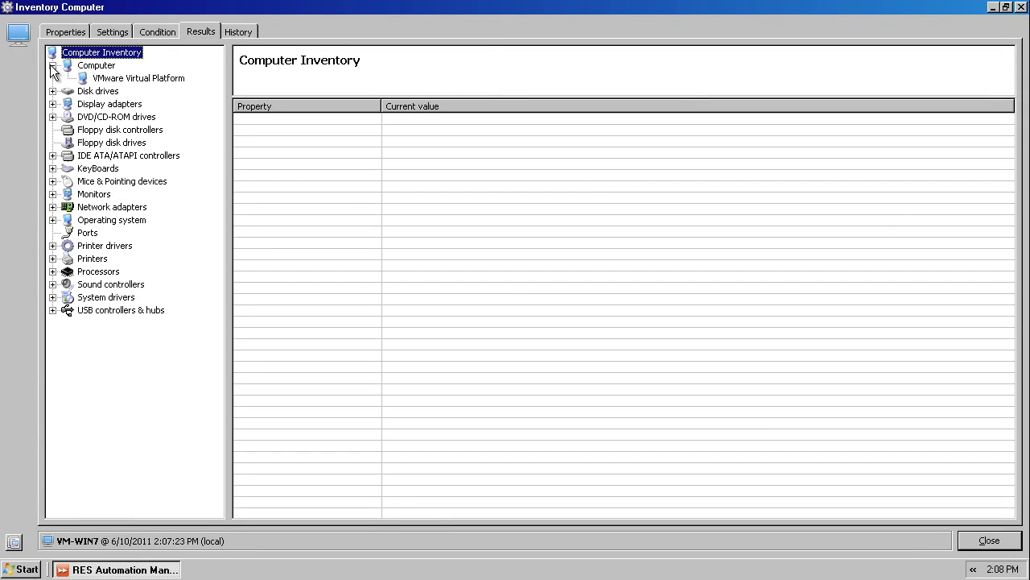
{"action": "left_click", "coordinate": [102, 79]}
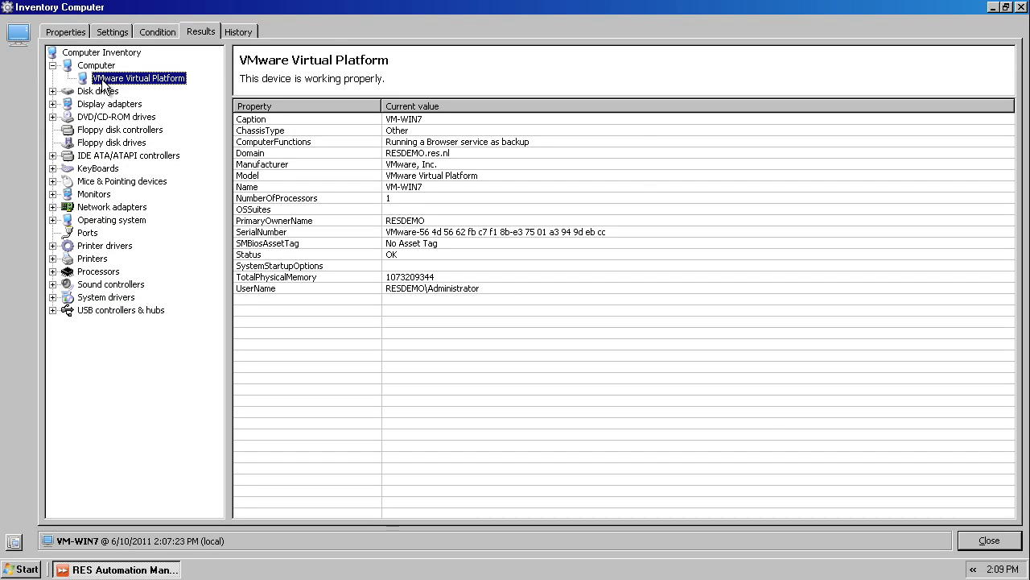
{"action": "left_click", "coordinate": [239, 278]}
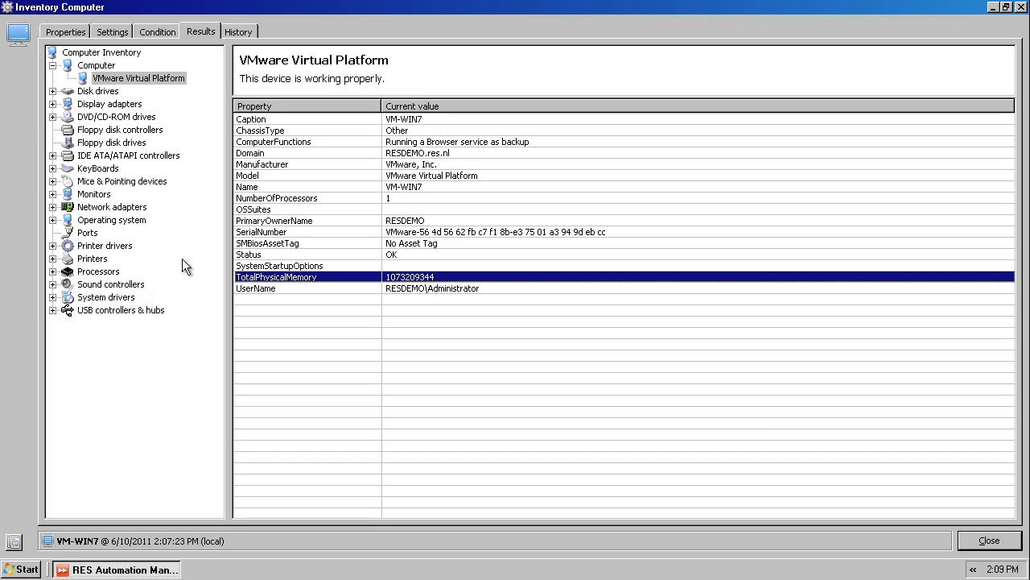
Step: Examine the monitor and processor details in VM-WIN7's computer inventory, and return to the job's task list
{"action": "left_click", "coordinate": [52, 194]}
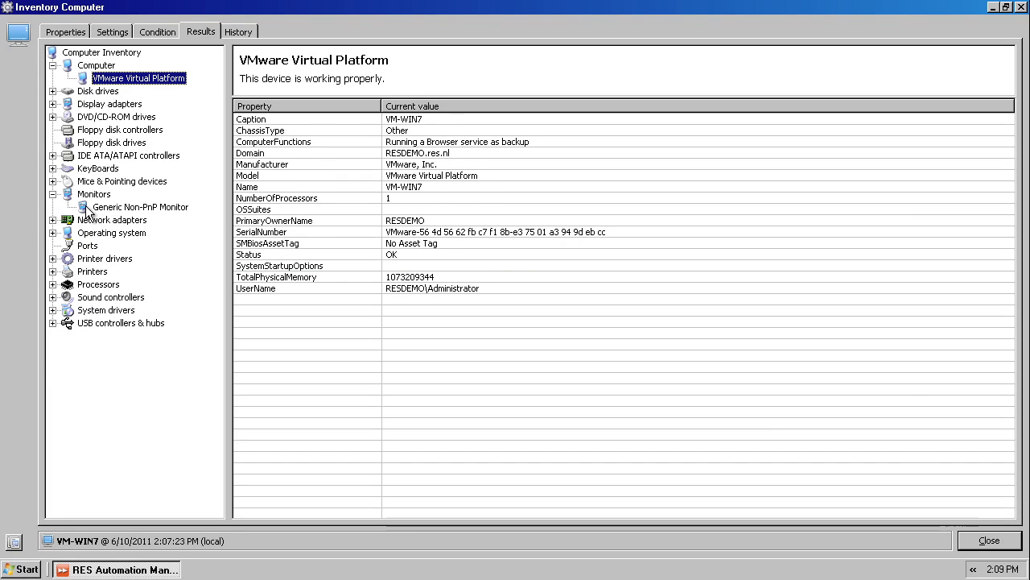
{"action": "left_click", "coordinate": [87, 208]}
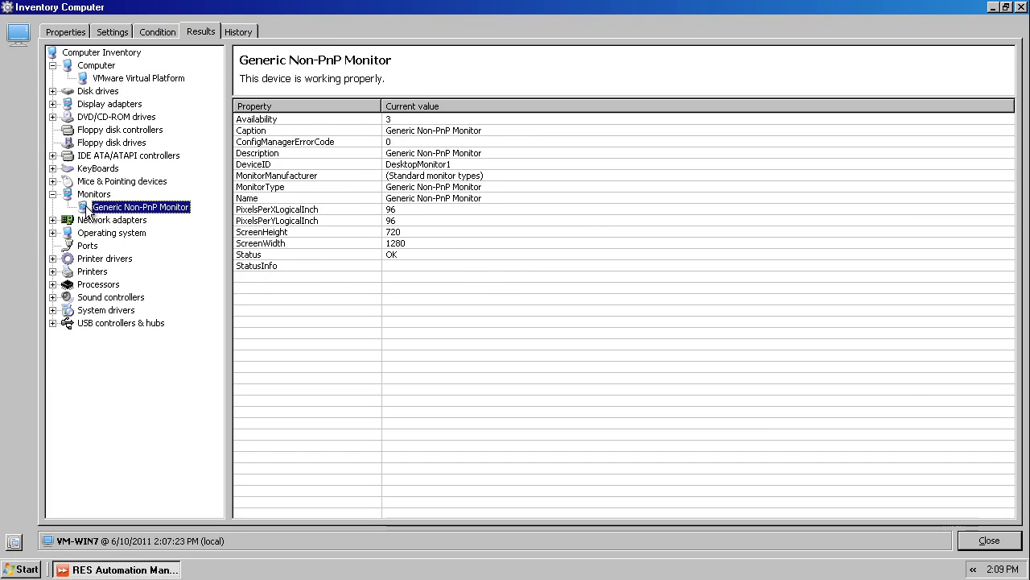
{"action": "left_click", "coordinate": [52, 284]}
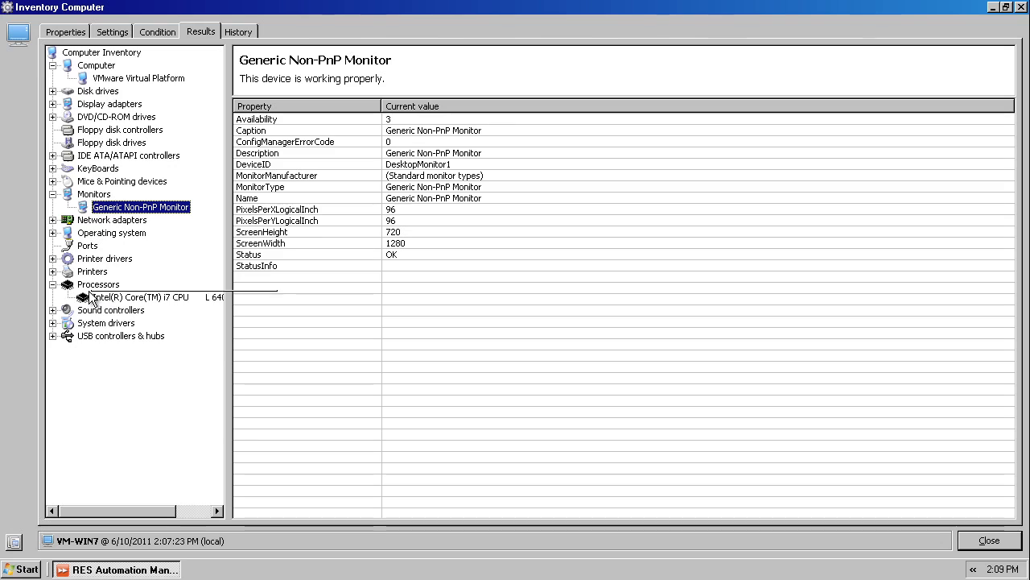
{"action": "left_click", "coordinate": [97, 298]}
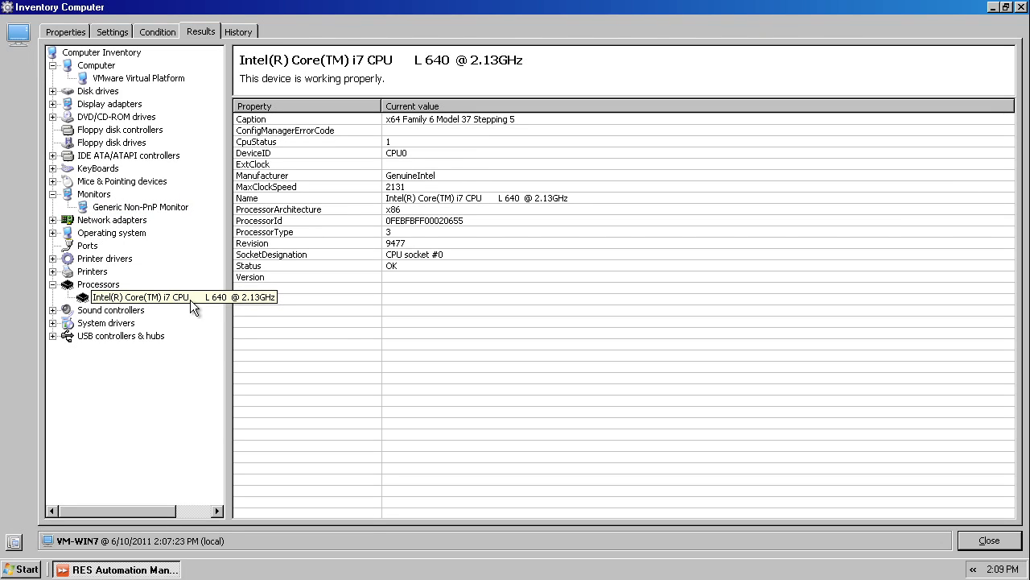
{"action": "left_click", "coordinate": [974, 539]}
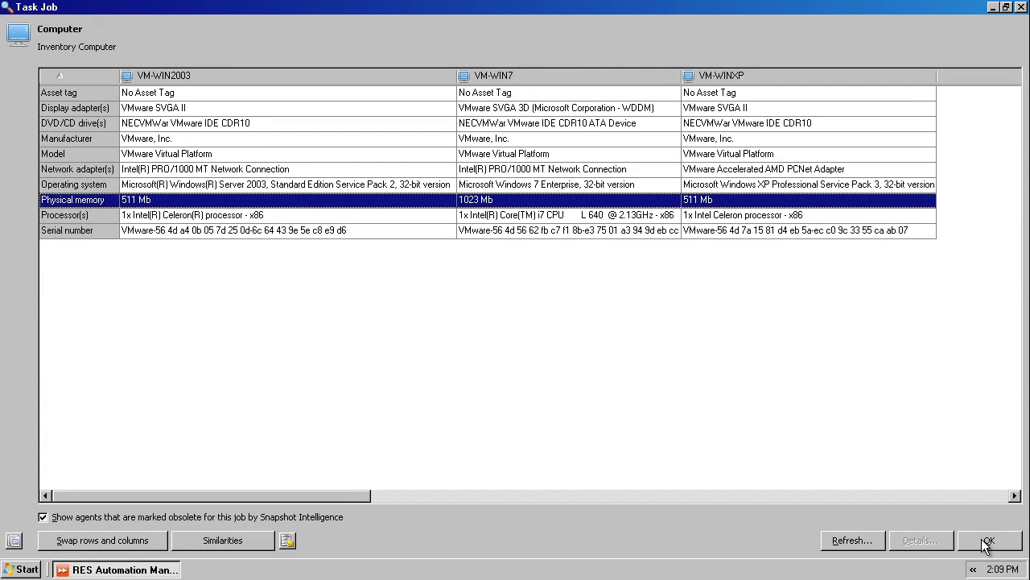
{"action": "left_click", "coordinate": [987, 542]}
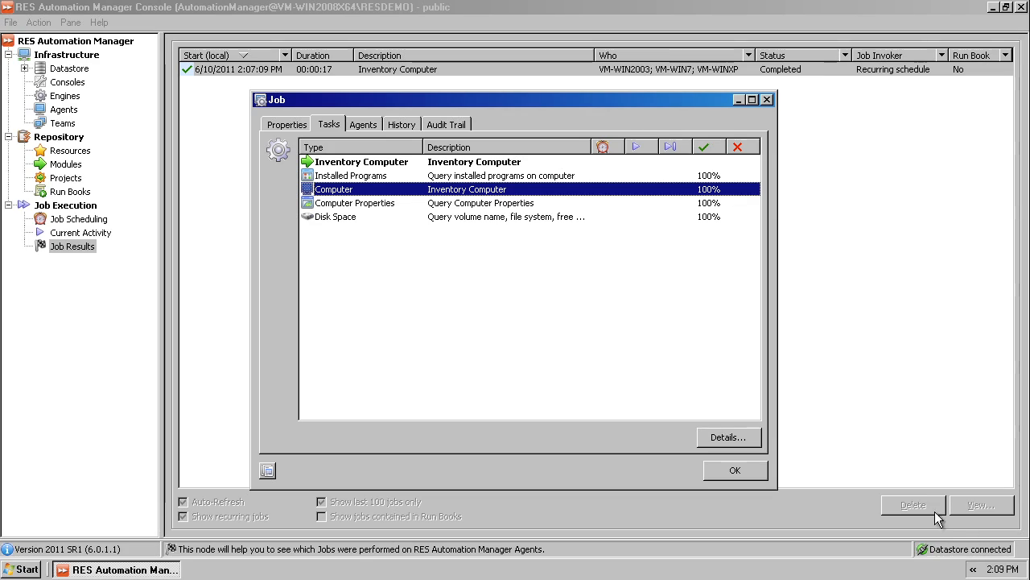
Step: Compare the agents' Computer Properties results with similarities hidden, and show the similarities again
{"action": "left_click", "coordinate": [366, 203]}
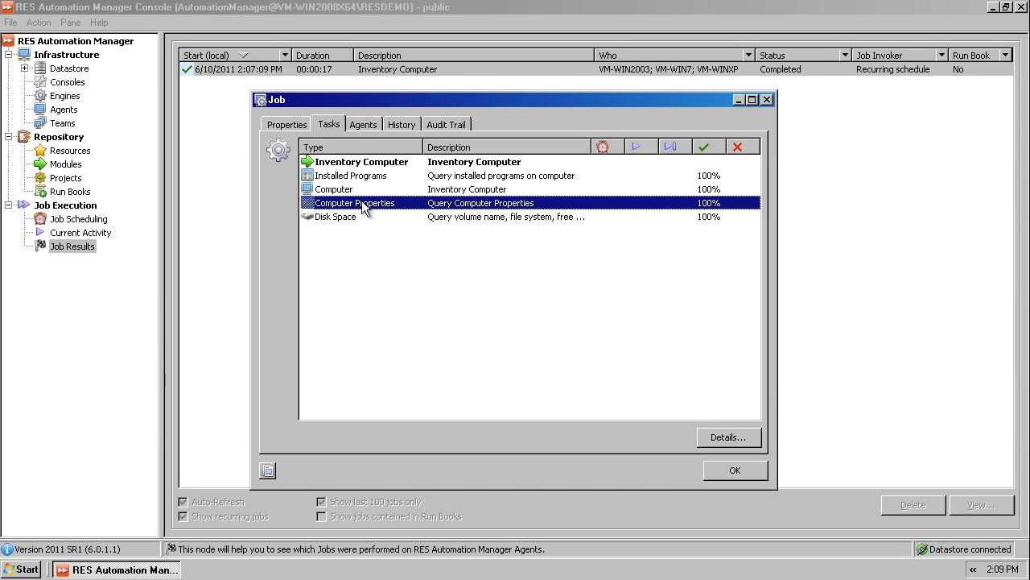
{"action": "left_click", "coordinate": [739, 437]}
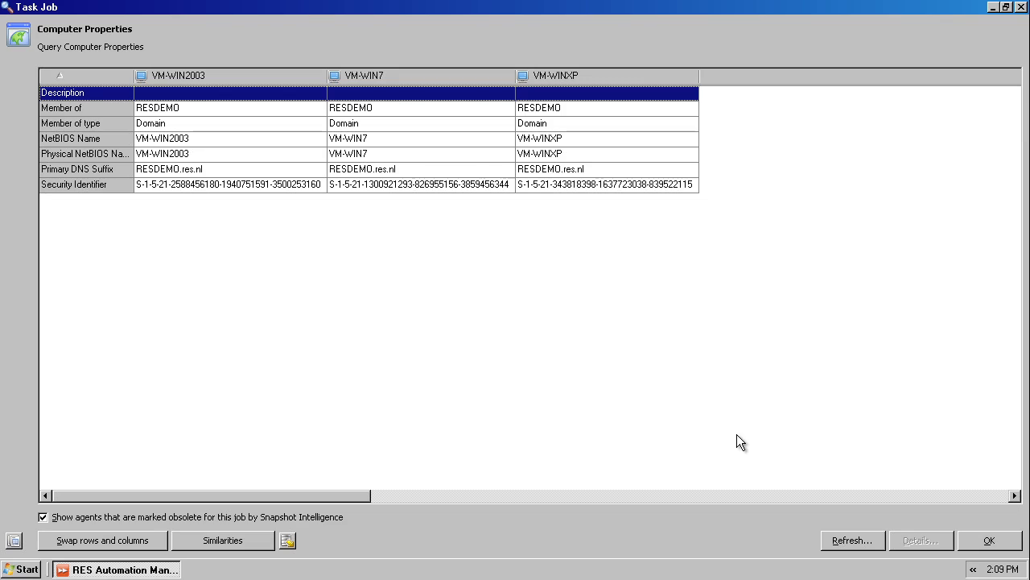
{"action": "left_click", "coordinate": [217, 539]}
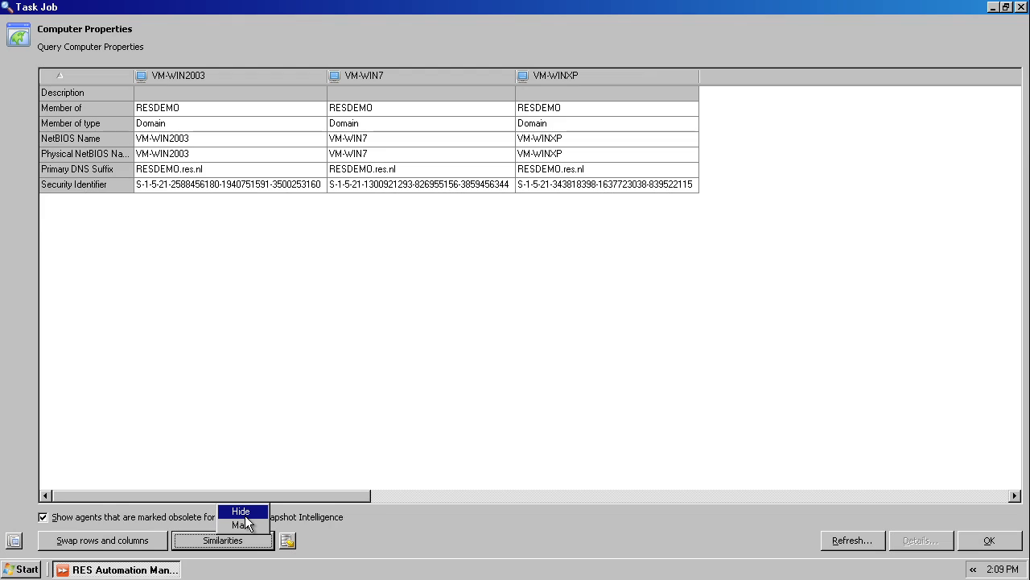
{"action": "left_click", "coordinate": [245, 515]}
{"action": "left_click", "coordinate": [242, 542]}
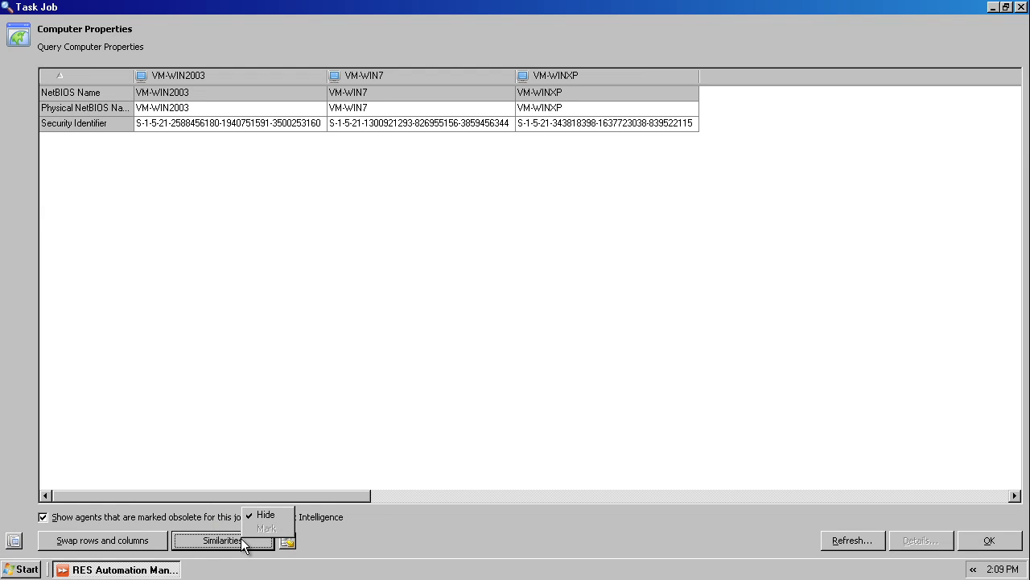
{"action": "left_click", "coordinate": [258, 514]}
Step: Mark the similarities between the agents' computer properties, and return to the job's task list
{"action": "left_click", "coordinate": [255, 544]}
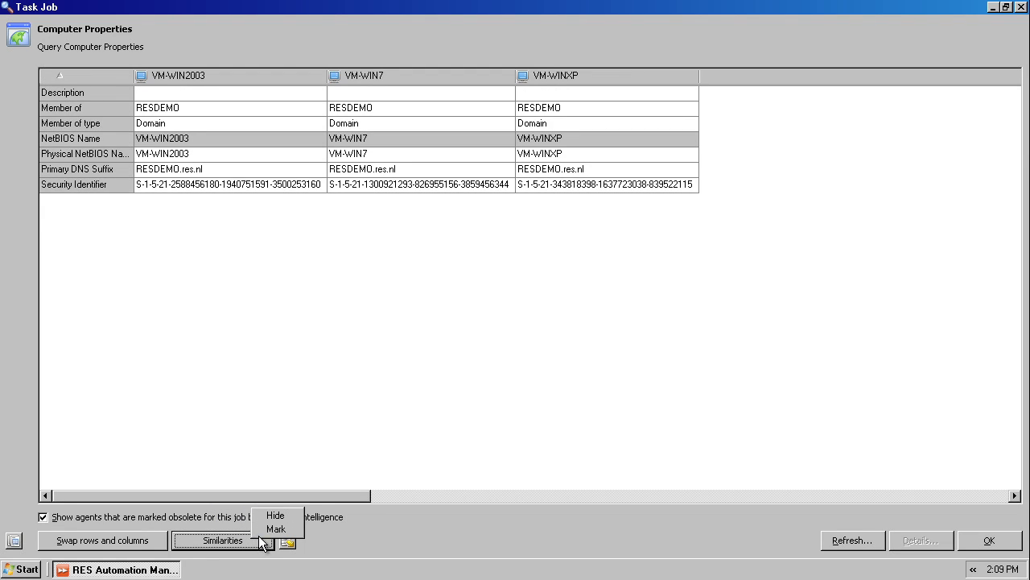
{"action": "left_click", "coordinate": [274, 529]}
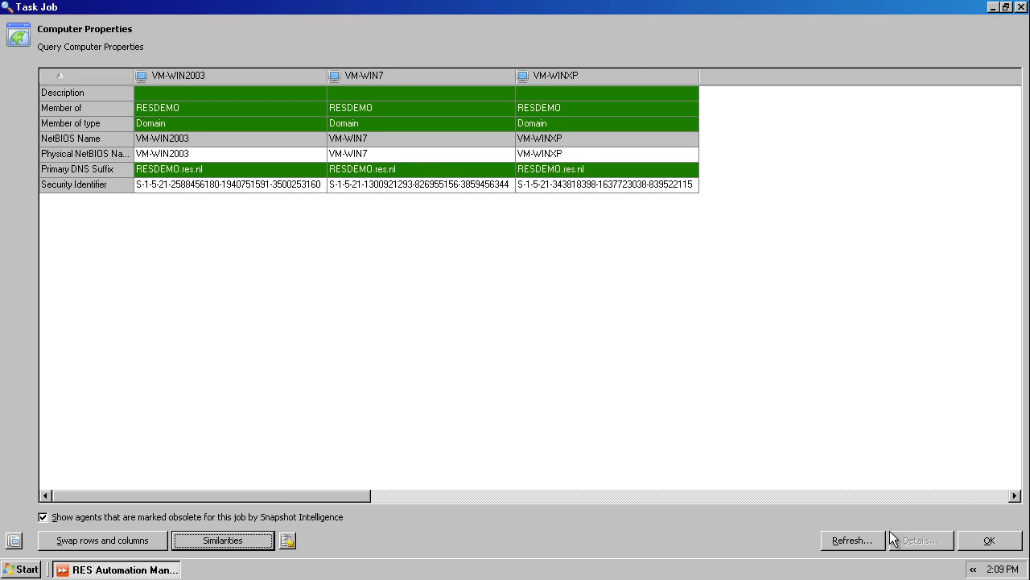
{"action": "left_click", "coordinate": [987, 540]}
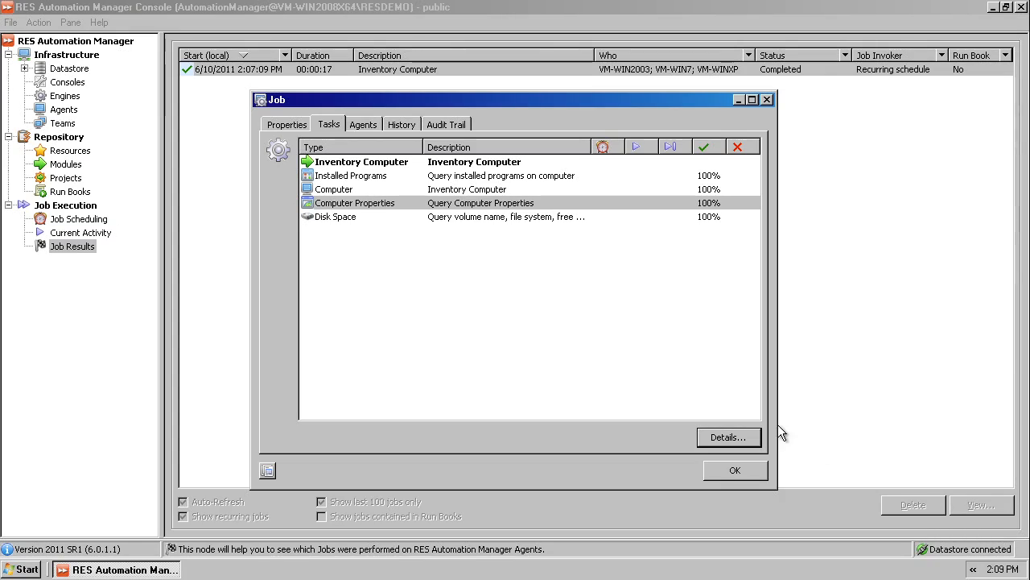
Step: Examine VM-WIN7's free space on drive C: in the Disk Space task results, and close the job
{"action": "left_click", "coordinate": [333, 221]}
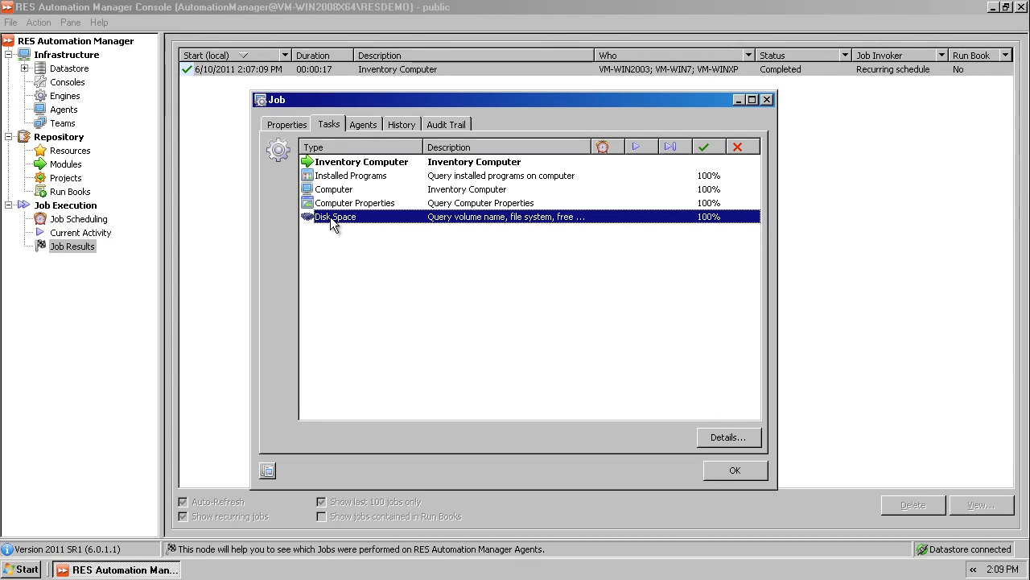
{"action": "double_click", "coordinate": [328, 219]}
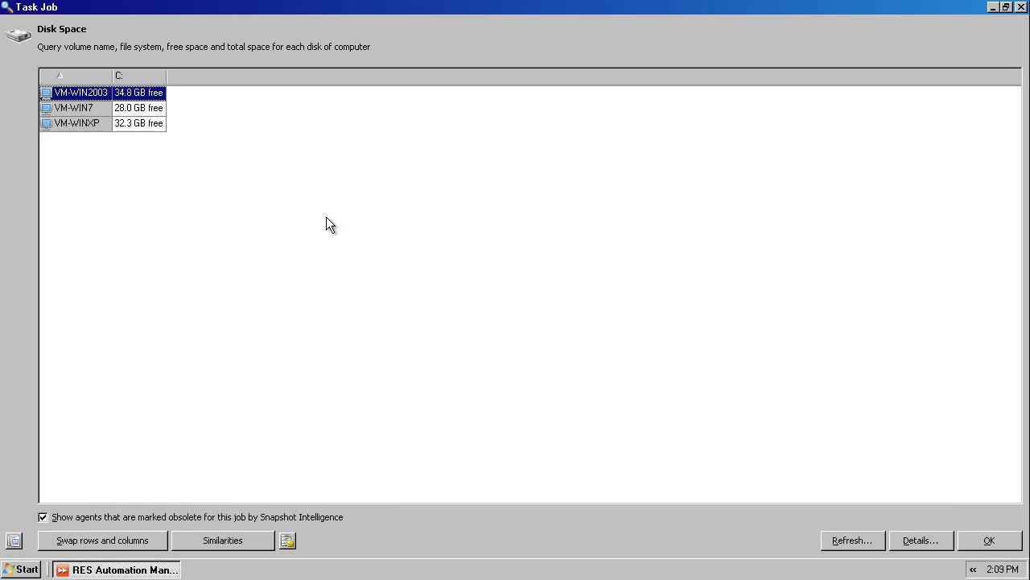
{"action": "left_click", "coordinate": [65, 107]}
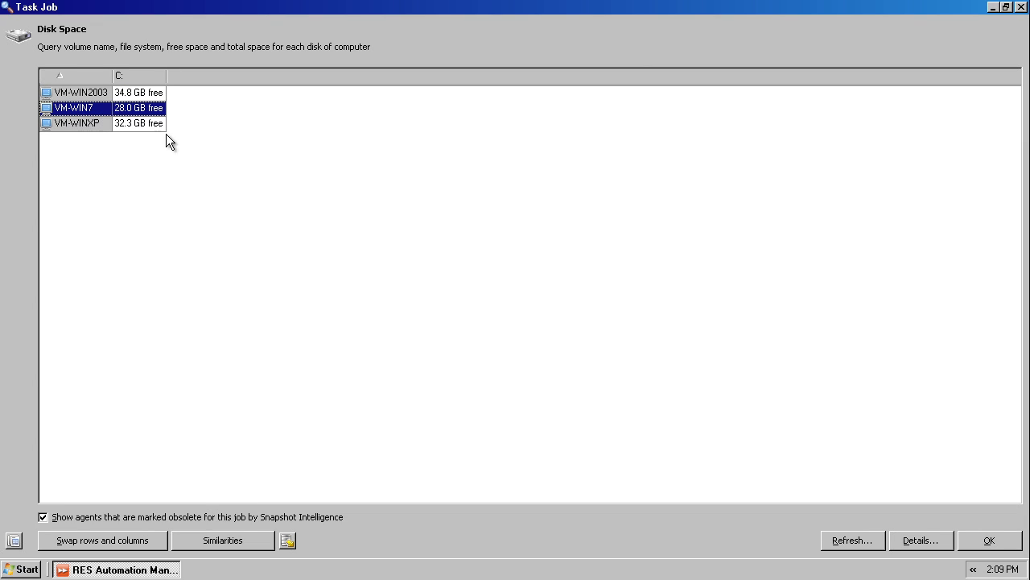
{"action": "left_click", "coordinate": [989, 541]}
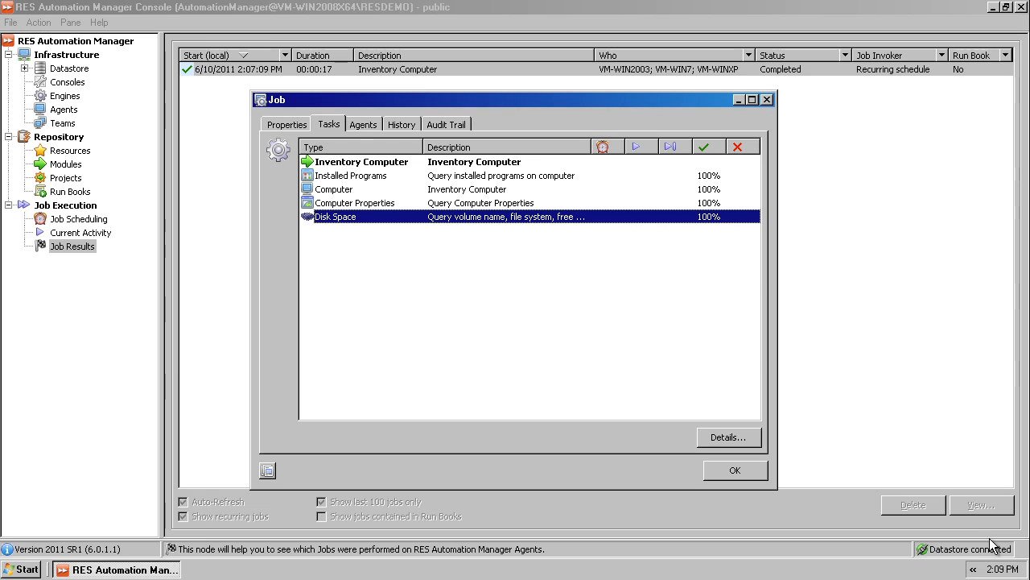
{"action": "left_click", "coordinate": [727, 477]}
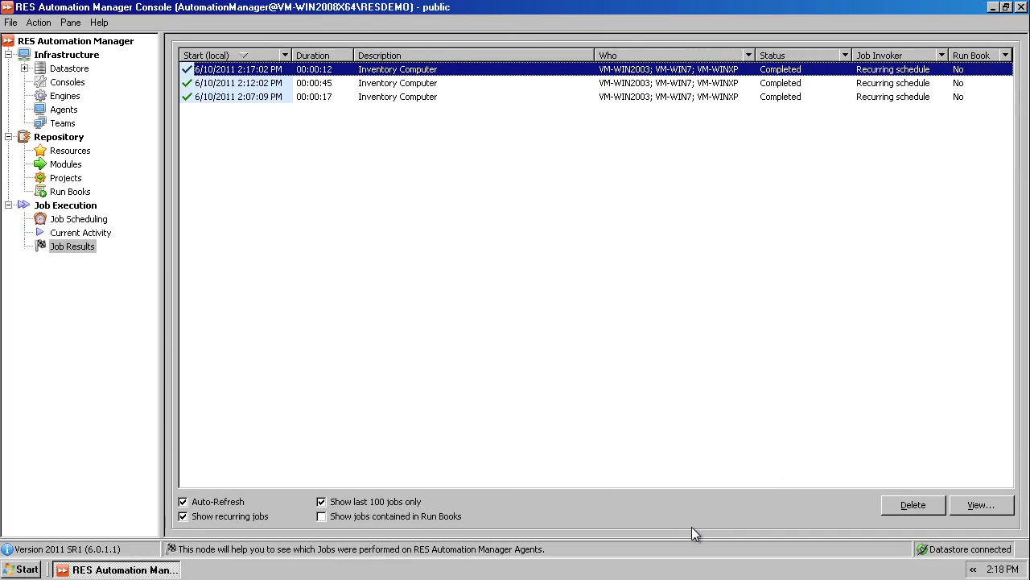
Step: Open the Inventory Computer job started at 2:17:02 PM and examine VM-WIN7's free space in its Disk Space results
{"action": "double_click", "coordinate": [273, 72]}
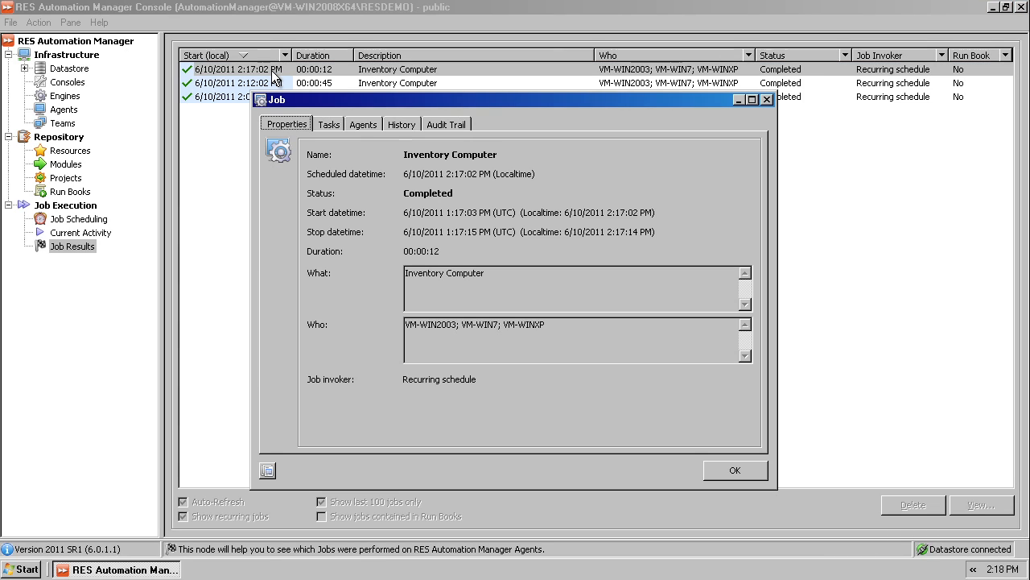
{"action": "left_click", "coordinate": [327, 127]}
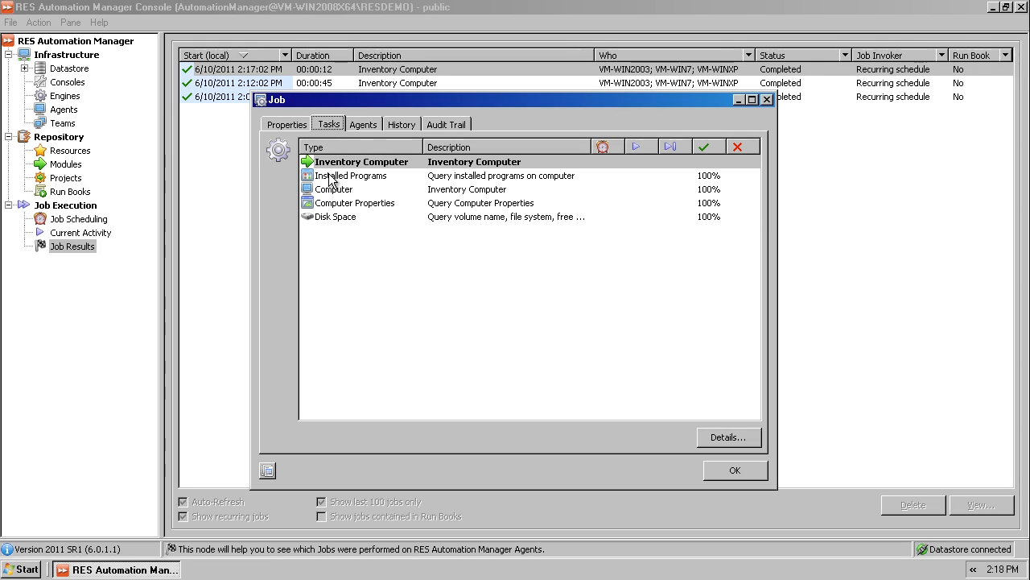
{"action": "left_click", "coordinate": [332, 216]}
{"action": "double_click", "coordinate": [333, 217]}
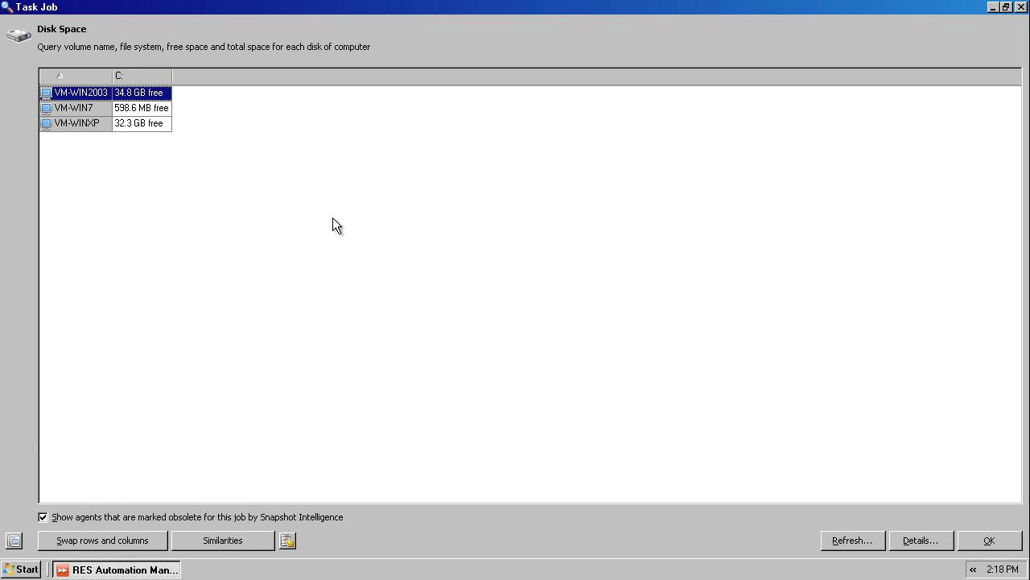
{"action": "left_click", "coordinate": [89, 109]}
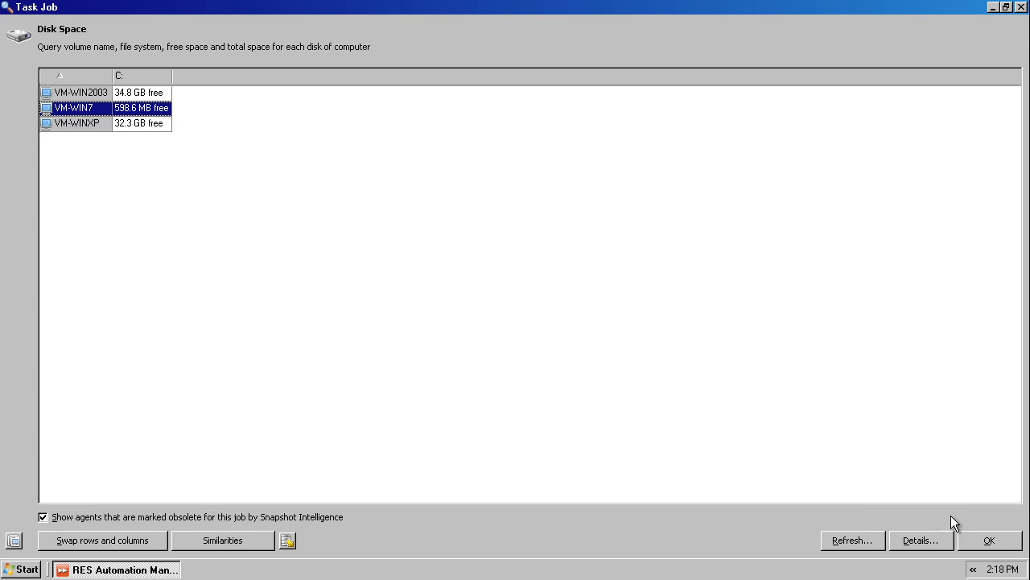
{"action": "left_click", "coordinate": [981, 540]}
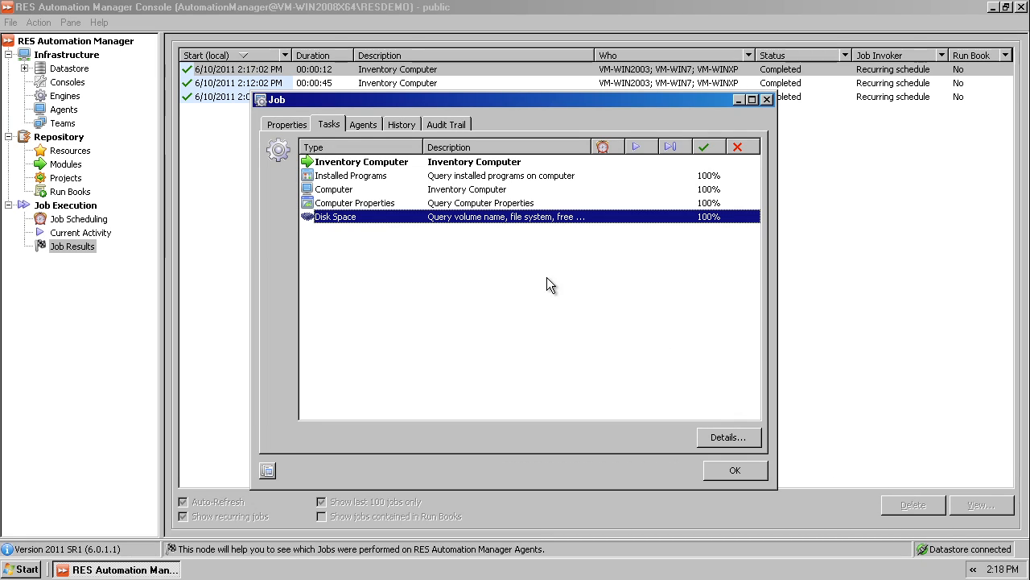
Step: Examine VM-WIN7's physical memory in the newest job's Computer task results, and return to the task list
{"action": "double_click", "coordinate": [392, 185]}
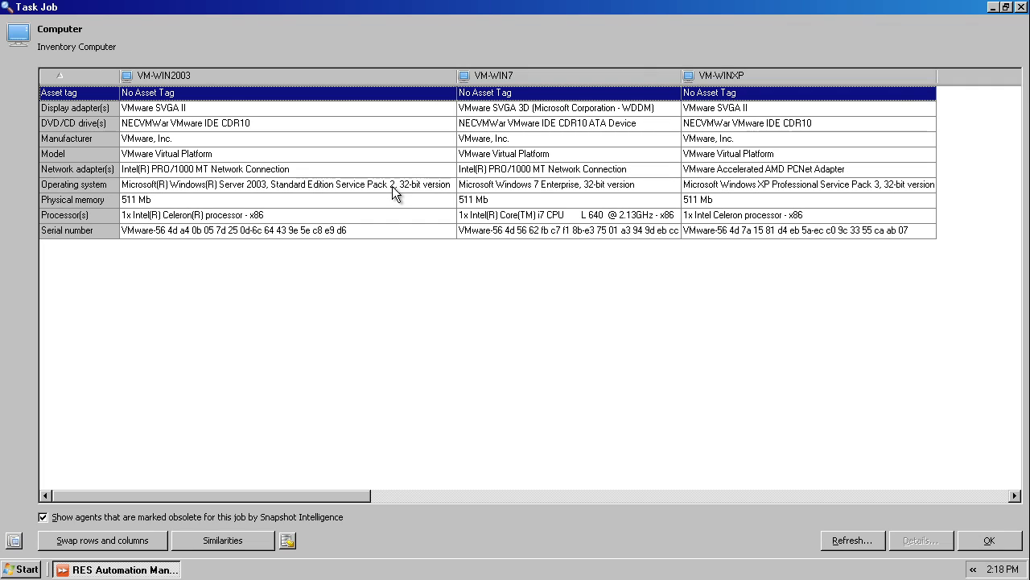
{"action": "left_click", "coordinate": [491, 201]}
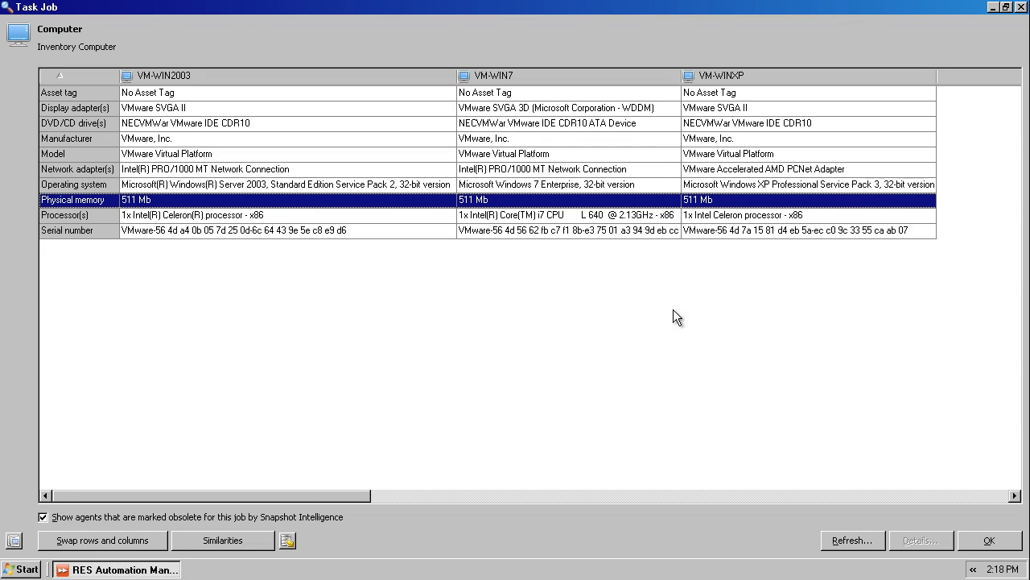
{"action": "left_click", "coordinate": [981, 540]}
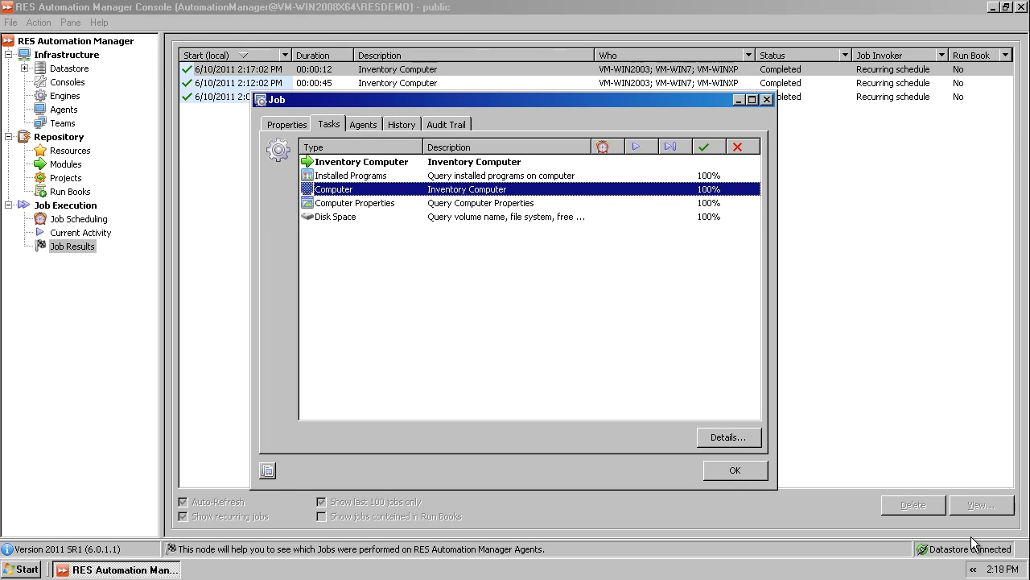